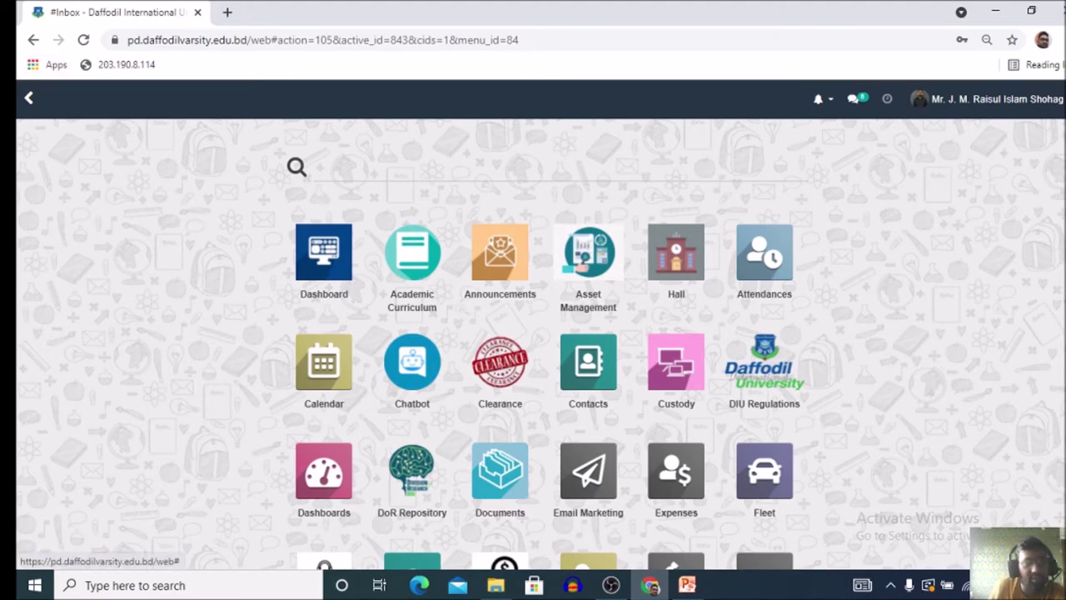
- Look through the portal's available modules and open Human Resources
scroll(541, 350, down, 3)
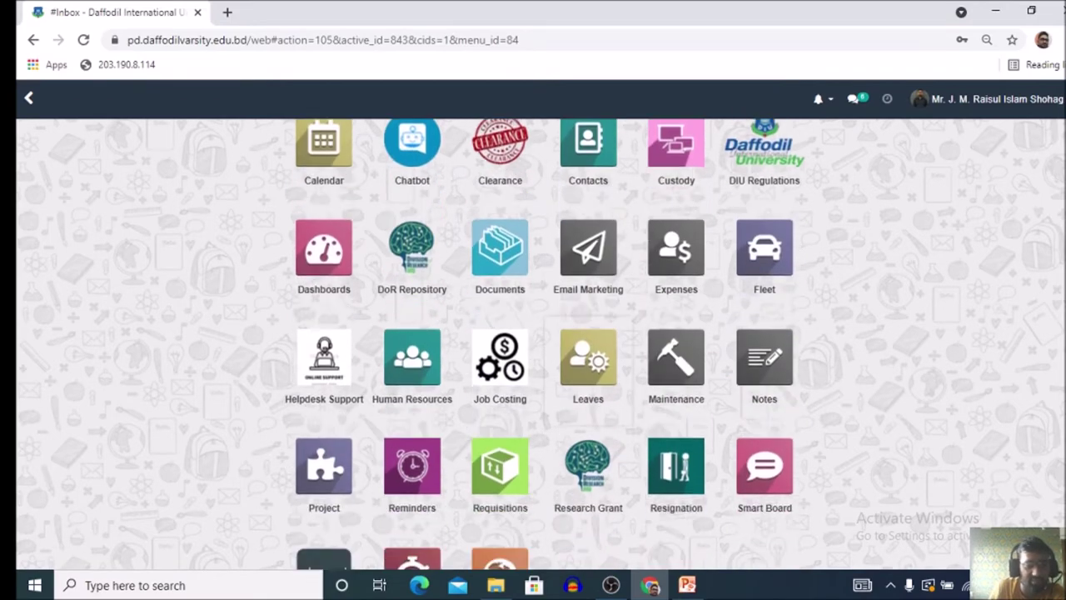
scroll(542, 350, down, 2)
scroll(542, 350, up, 3)
scroll(541, 350, down, 3)
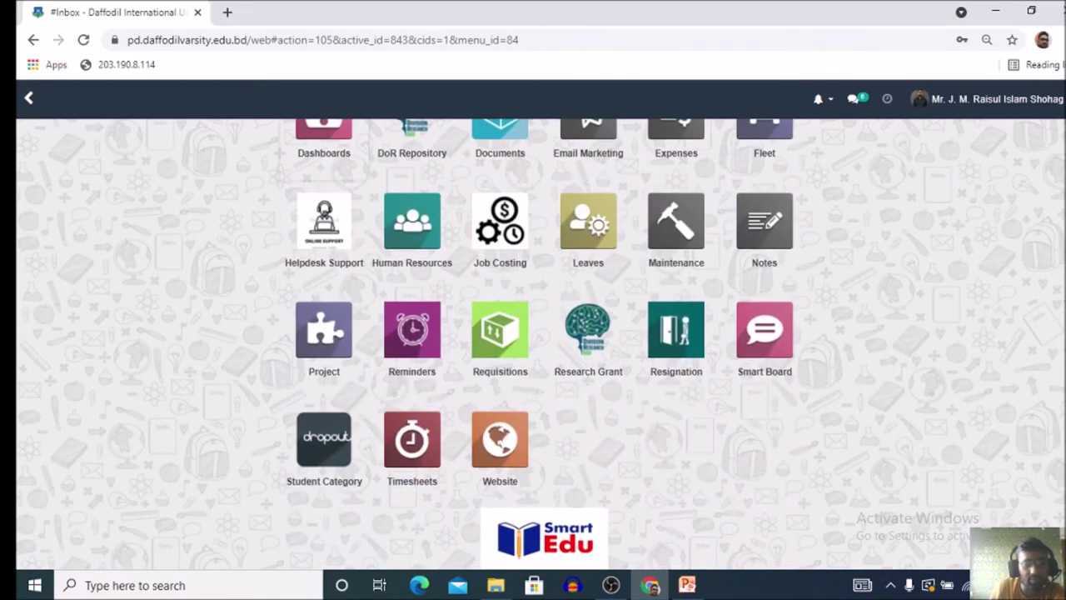
scroll(542, 350, up, 2)
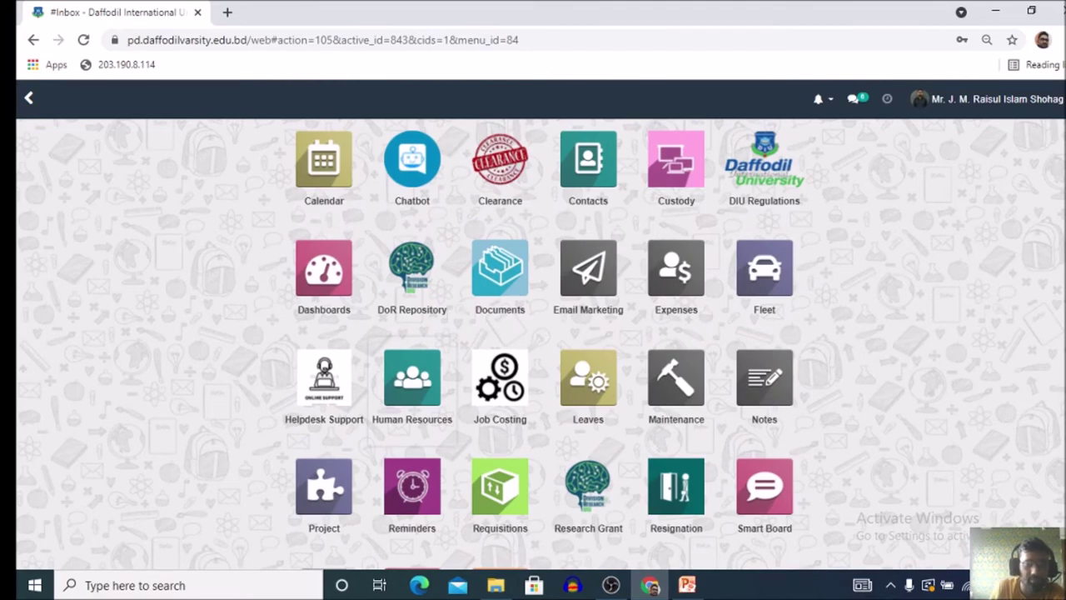
click(413, 387)
- Browse the Civil Engineering employee list and open the Associate Professor's record
scroll(623, 375, down, 2)
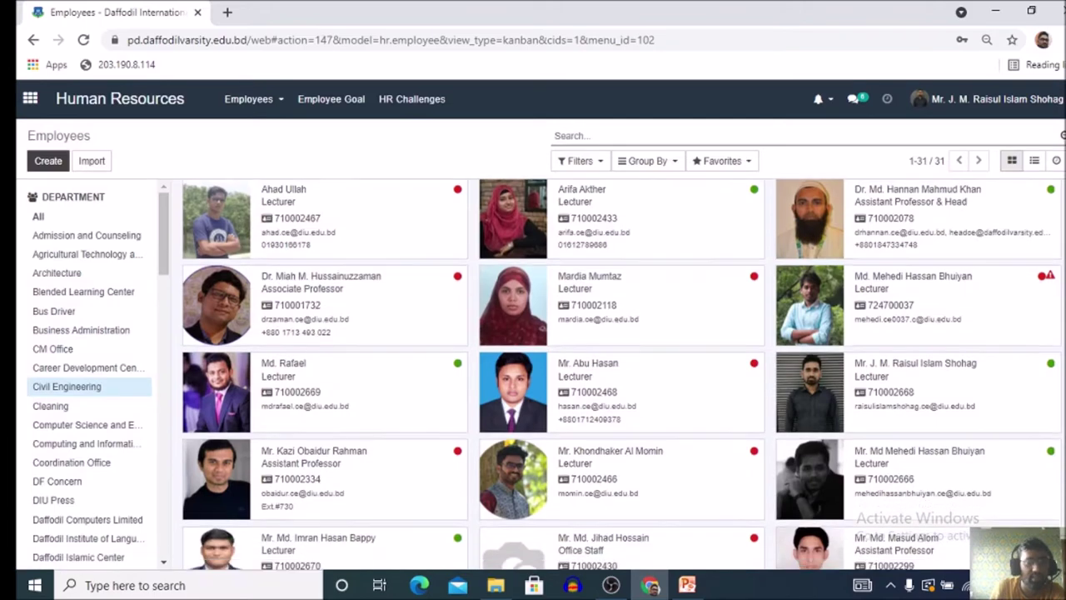
scroll(621, 375, up, 2)
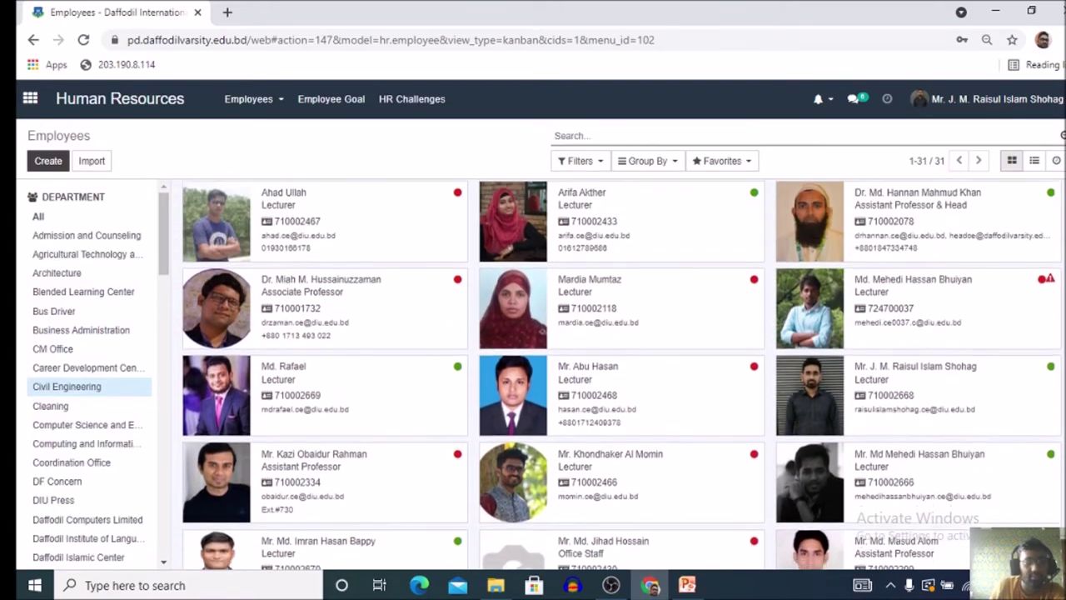
scroll(621, 375, down, 2)
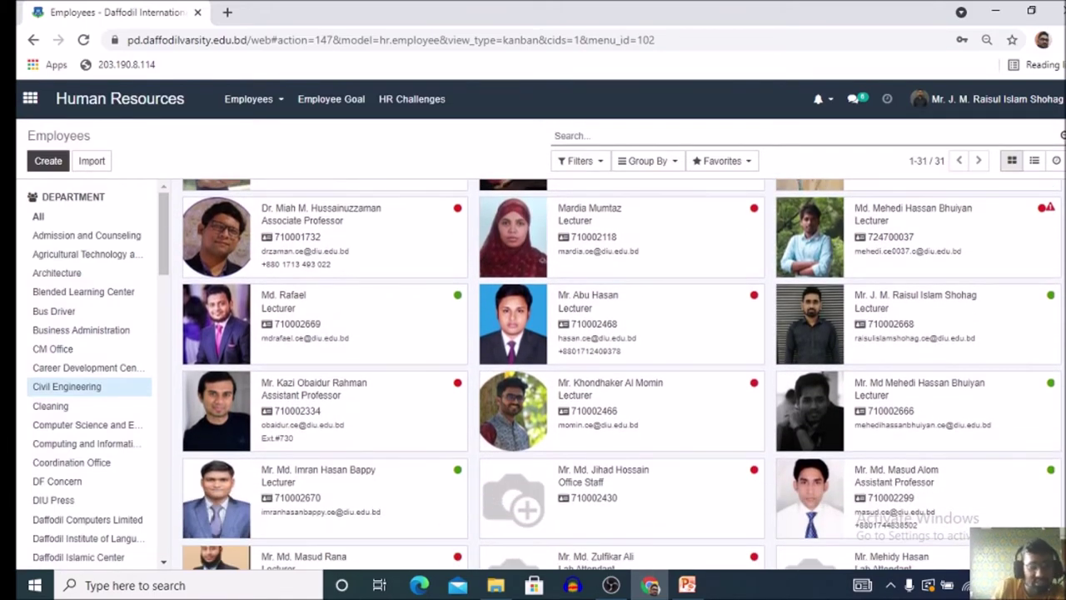
scroll(621, 375, up, 2)
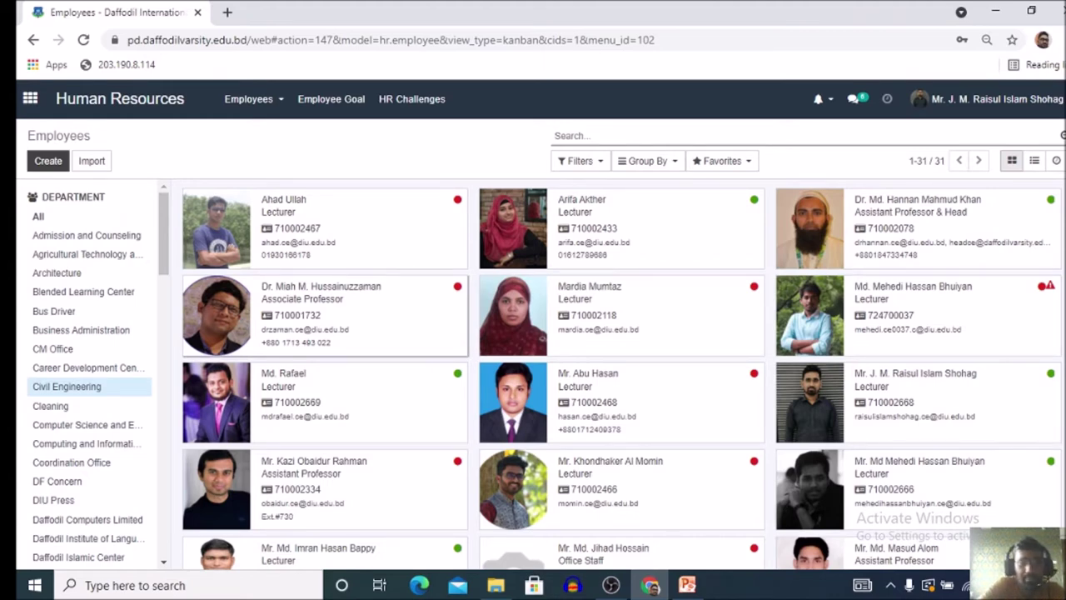
click(325, 315)
- Examine the Associate Professor's contact details, education, professional experience, publications and skills in the résumé
scroll(544, 375, down, 2)
scroll(544, 374, up, 2)
scroll(544, 375, down, 1)
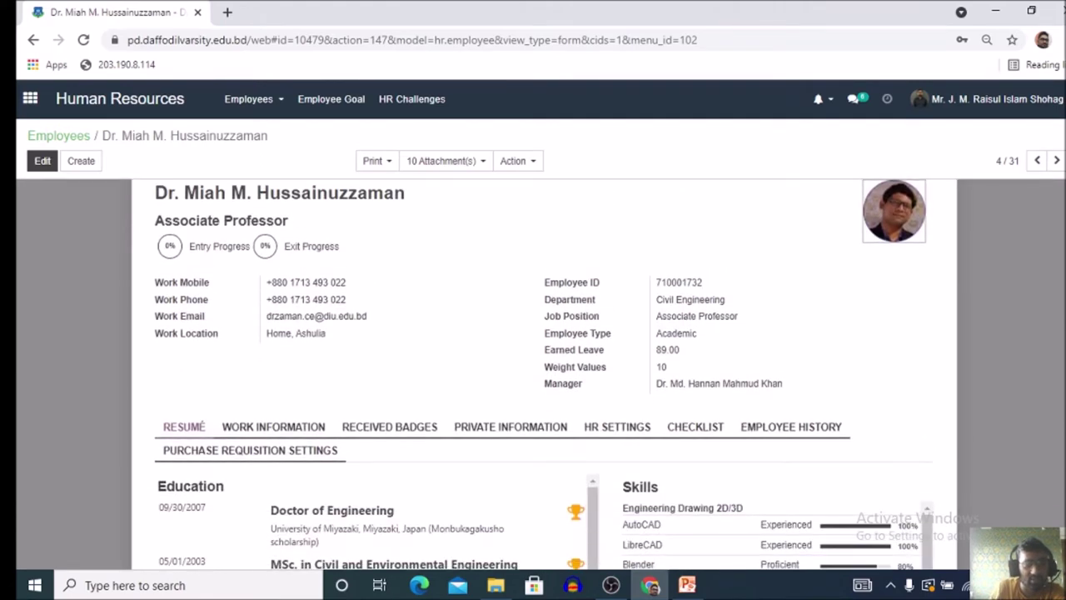
scroll(541, 375, down, 1)
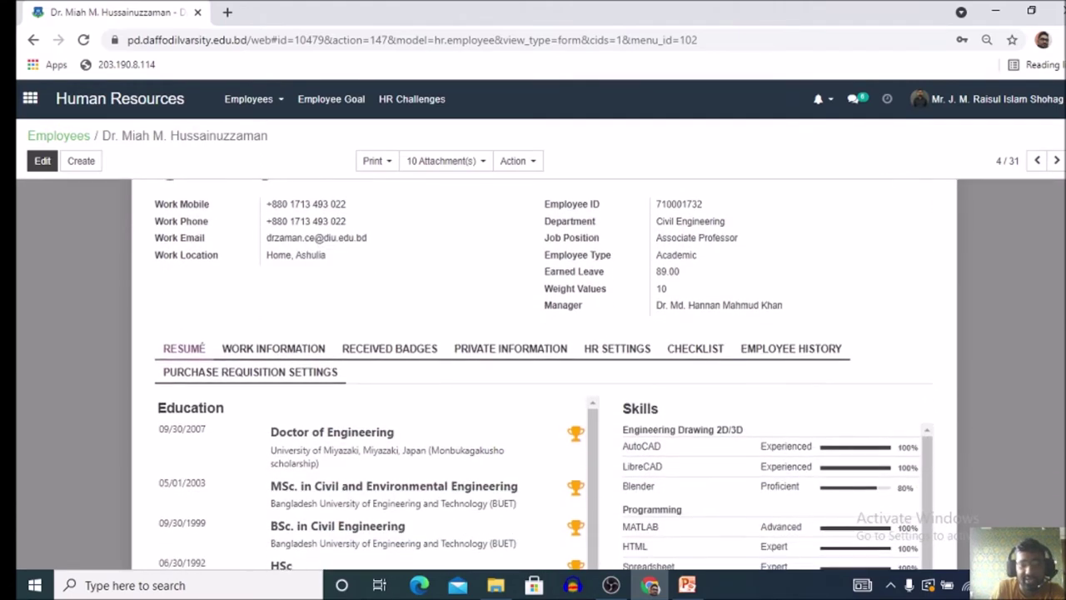
scroll(541, 374, down, 1)
scroll(541, 375, up, 3)
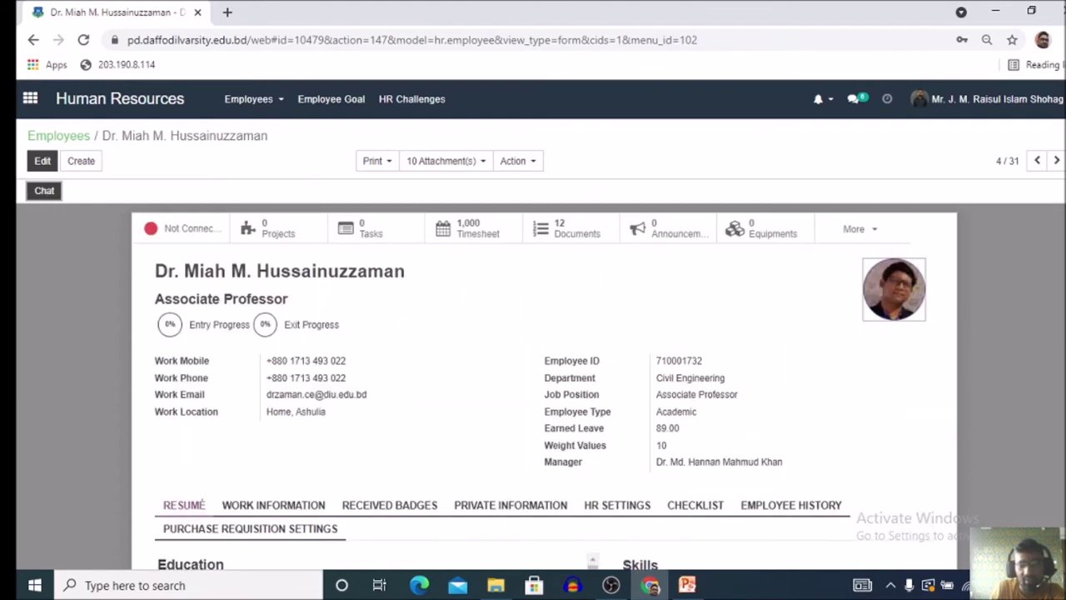
scroll(541, 374, down, 1)
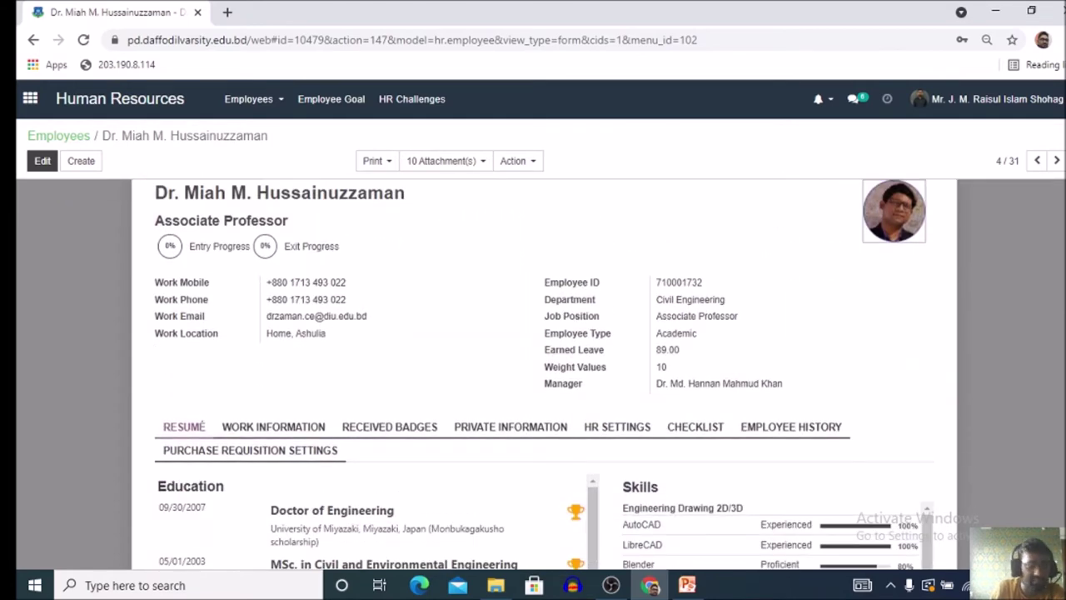
scroll(375, 290, down, 3)
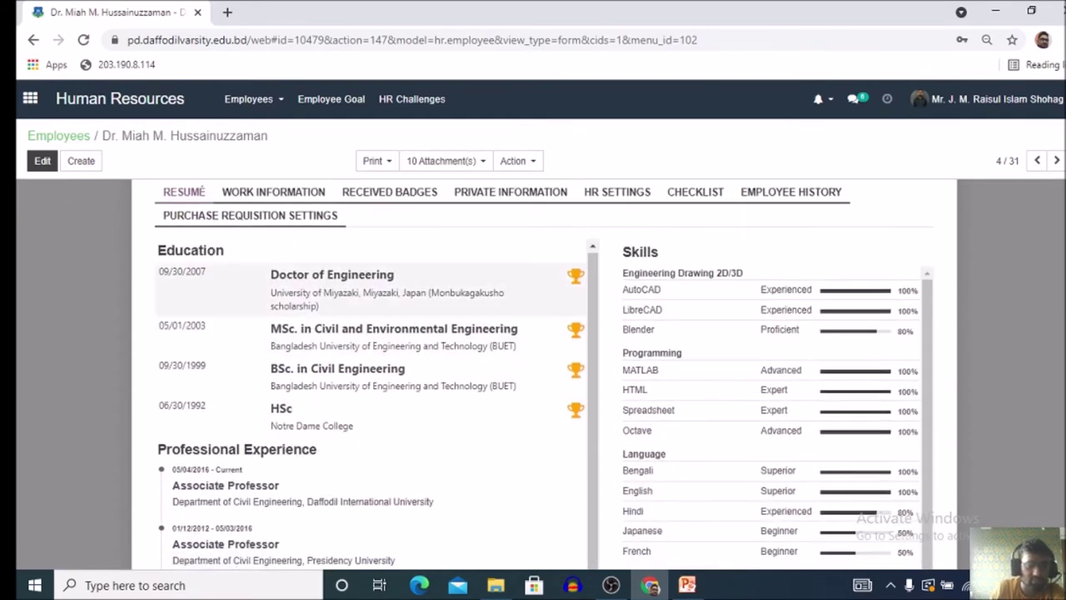
scroll(375, 289, down, 3)
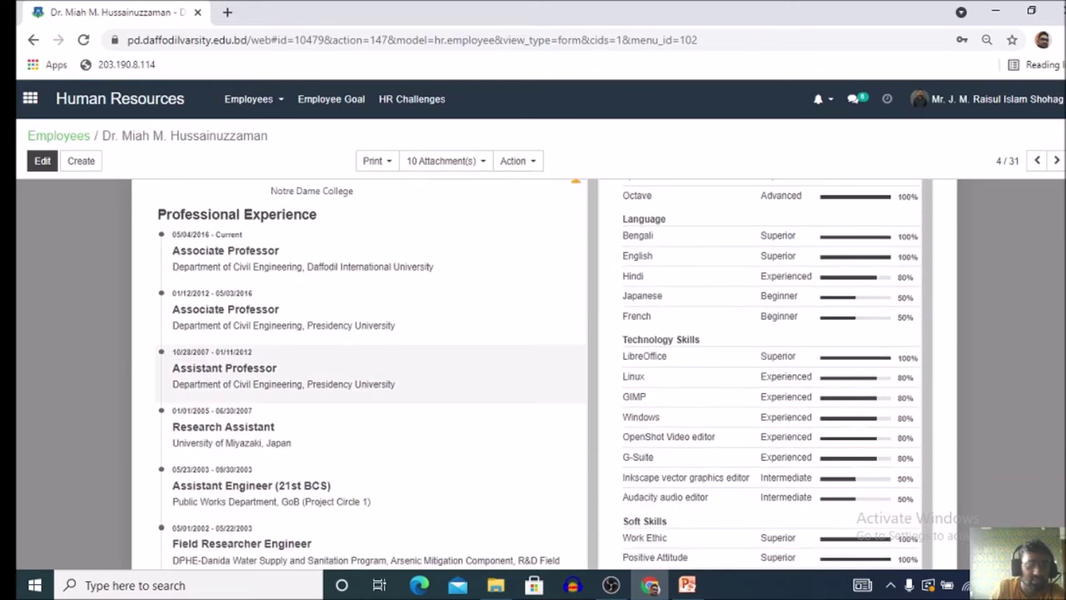
scroll(375, 333, down, 3)
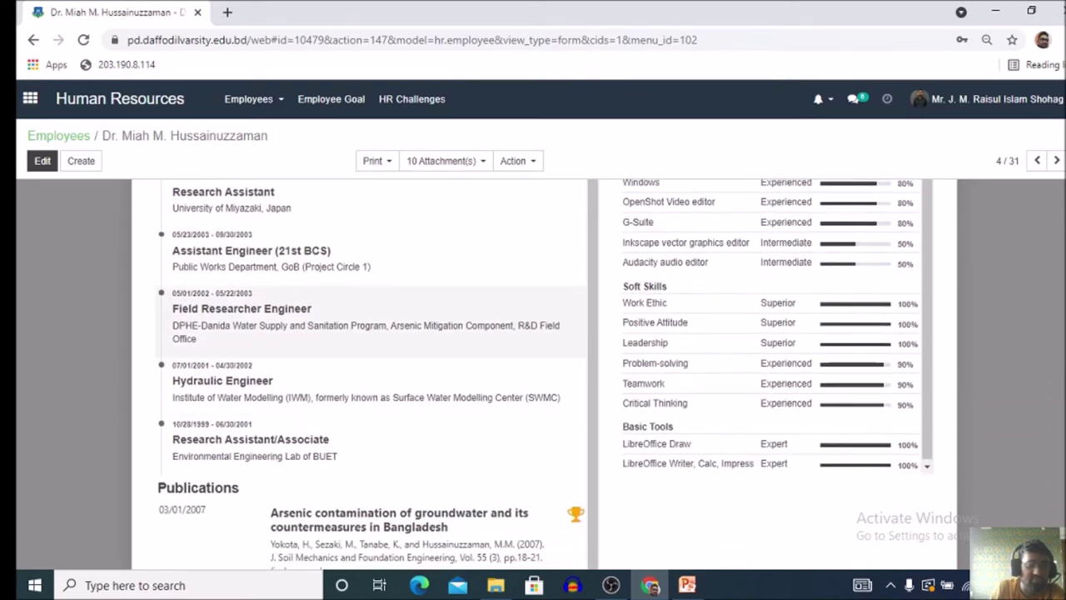
scroll(375, 334, down, 6)
scroll(375, 333, up, 8)
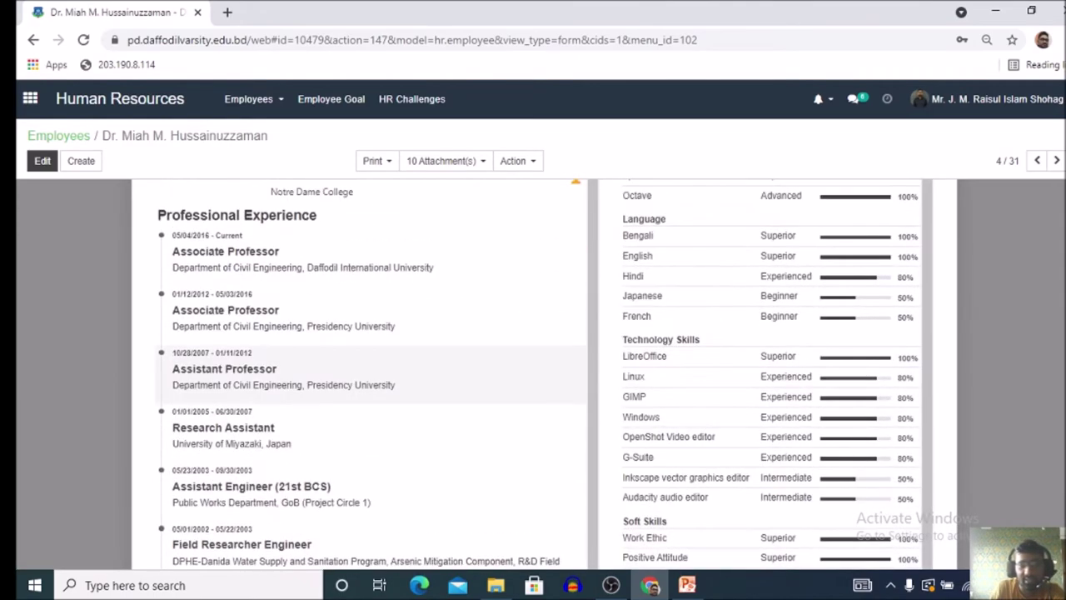
scroll(375, 375, up, 4)
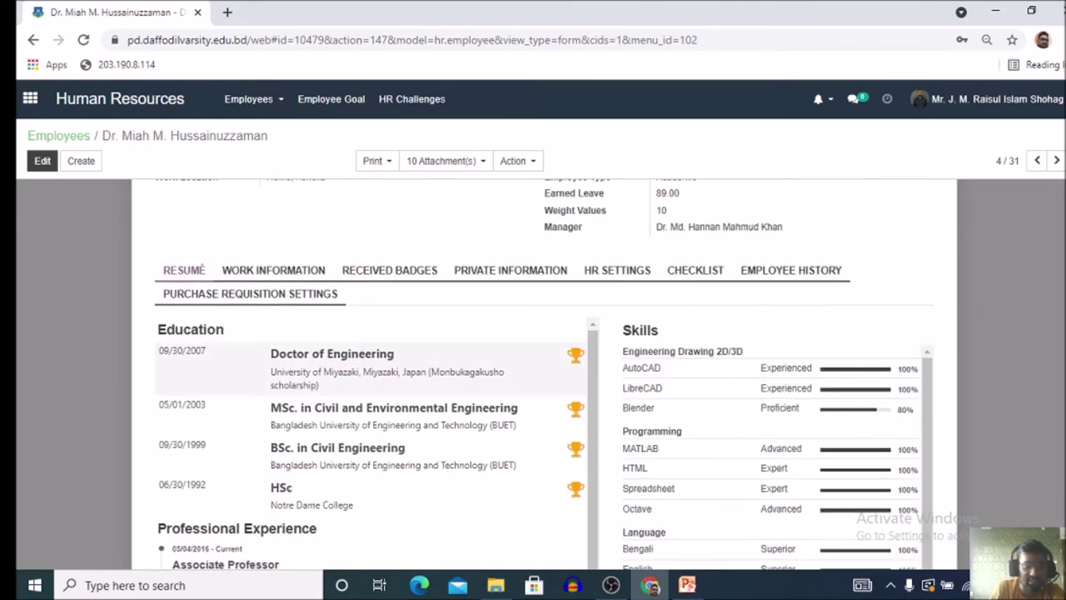
scroll(375, 375, up, 3)
- Return to the employee list, open the Assistant Professor & Head's record and examine its résumé and skills
click(58, 136)
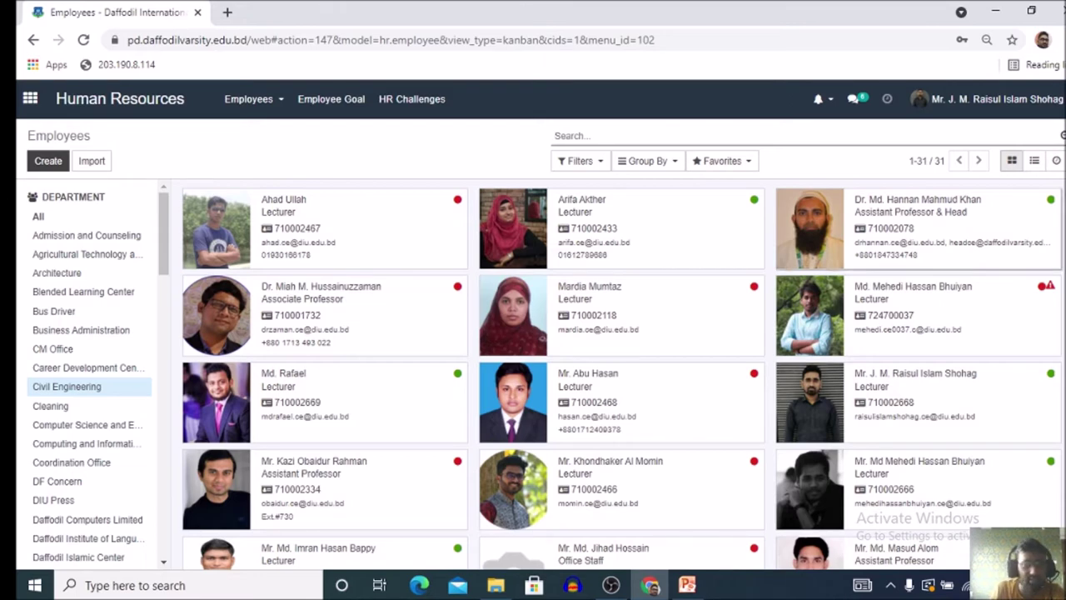
click(919, 229)
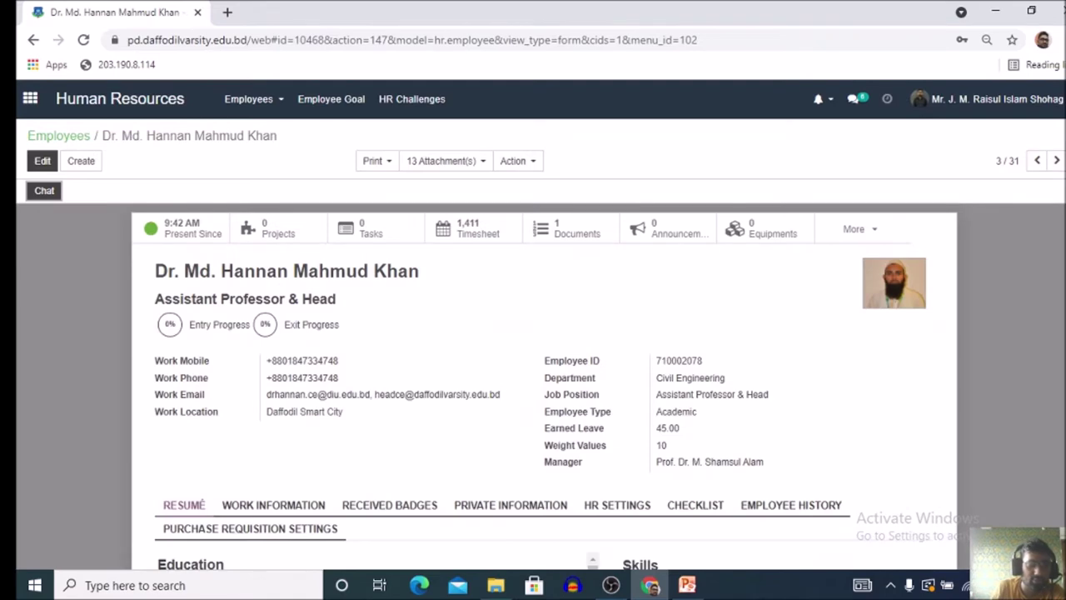
scroll(542, 375, down, 2)
scroll(533, 374, down, 2)
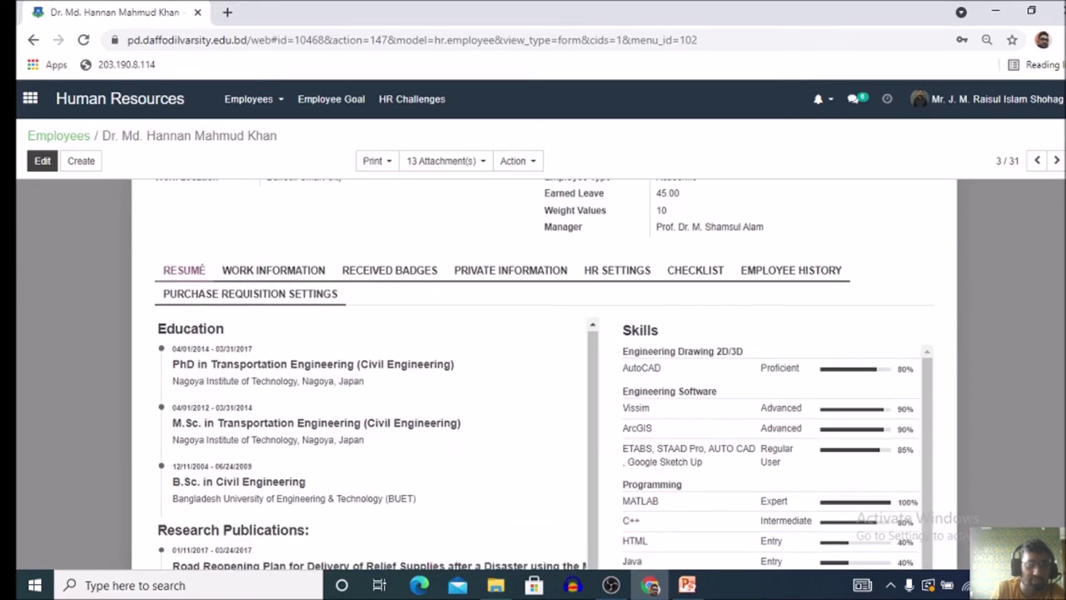
scroll(533, 375, down, 8)
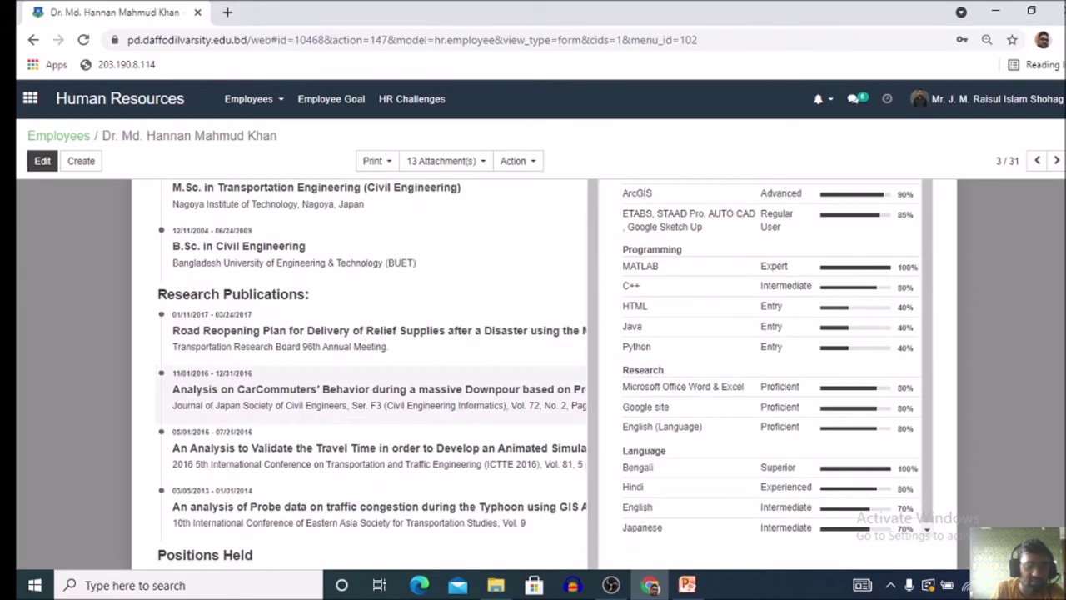
scroll(534, 375, down, 4)
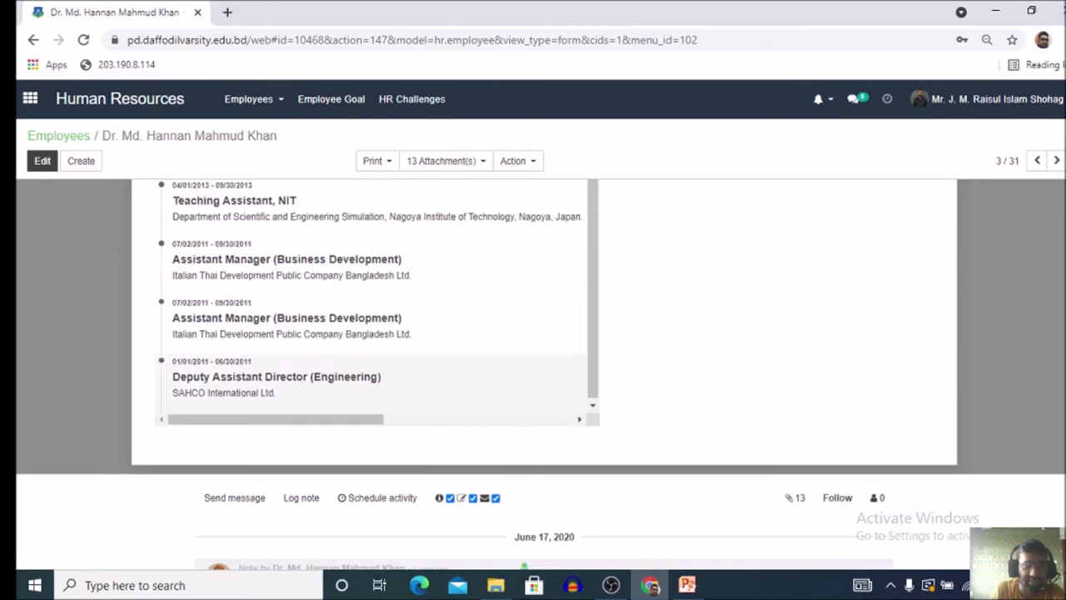
scroll(533, 374, up, 12)
scroll(533, 375, down, 4)
scroll(533, 374, up, 3)
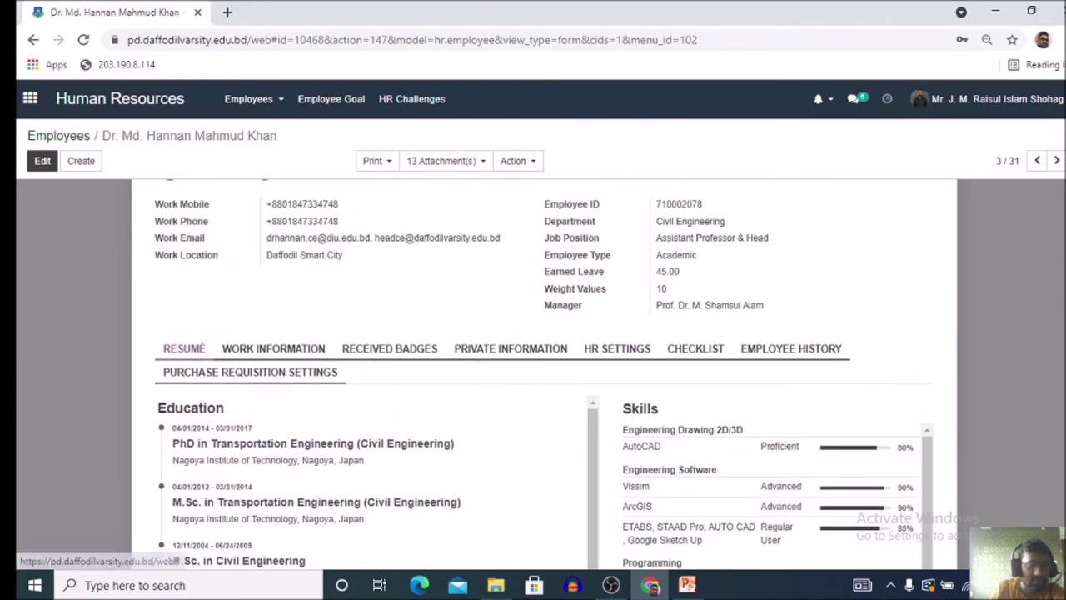
- Return to the employee list and start a new employee record
click(59, 134)
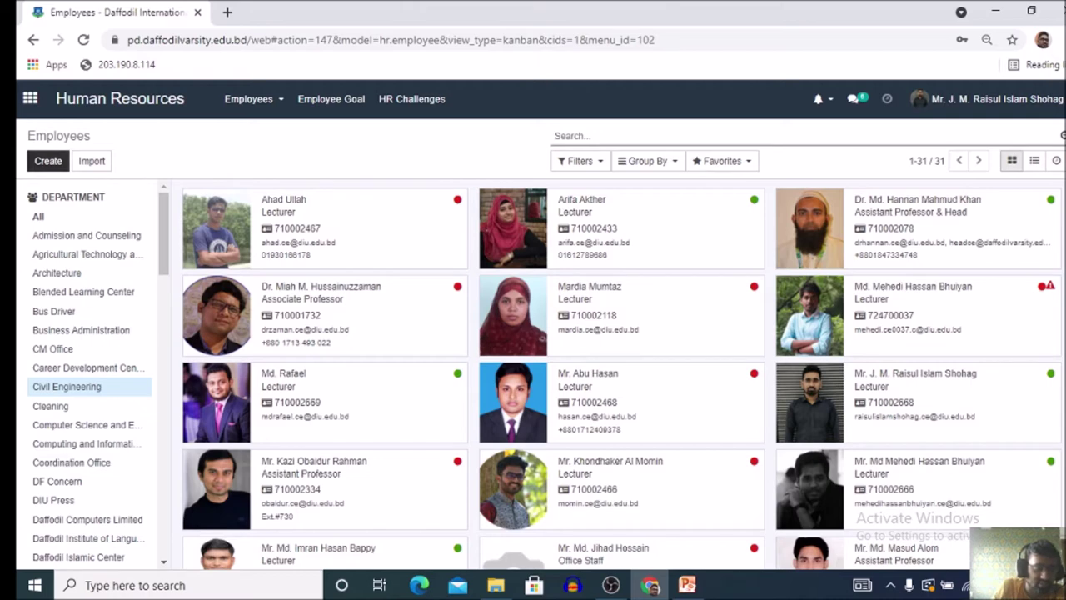
click(48, 161)
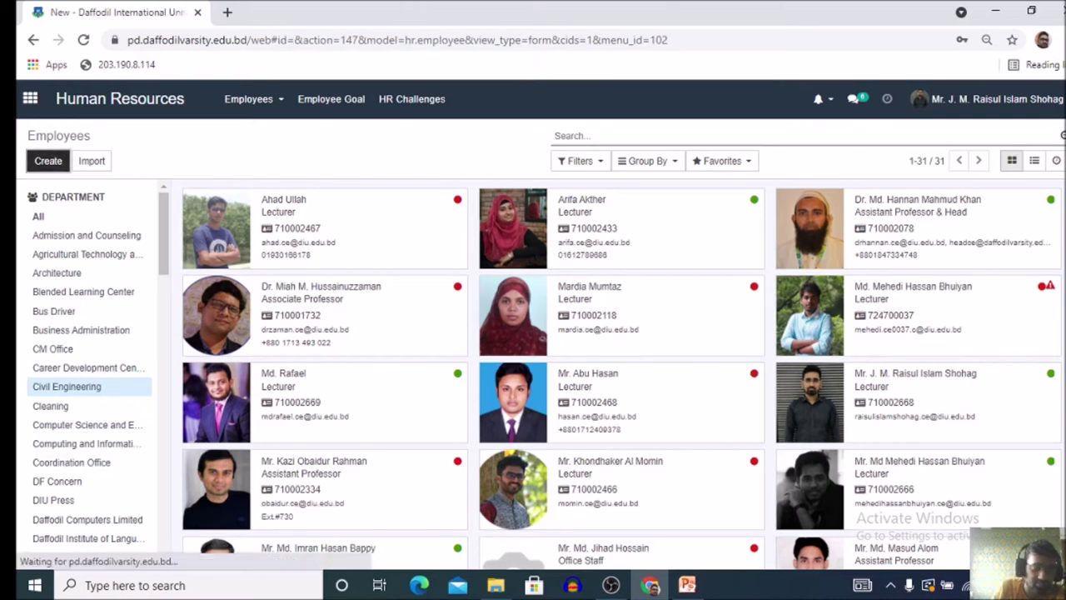
scroll(541, 374, up, 3)
scroll(542, 375, down, 2)
scroll(542, 375, up, 2)
- Enter the new employee's name and set the job position under it to "lecturer,civil....."
click(229, 250)
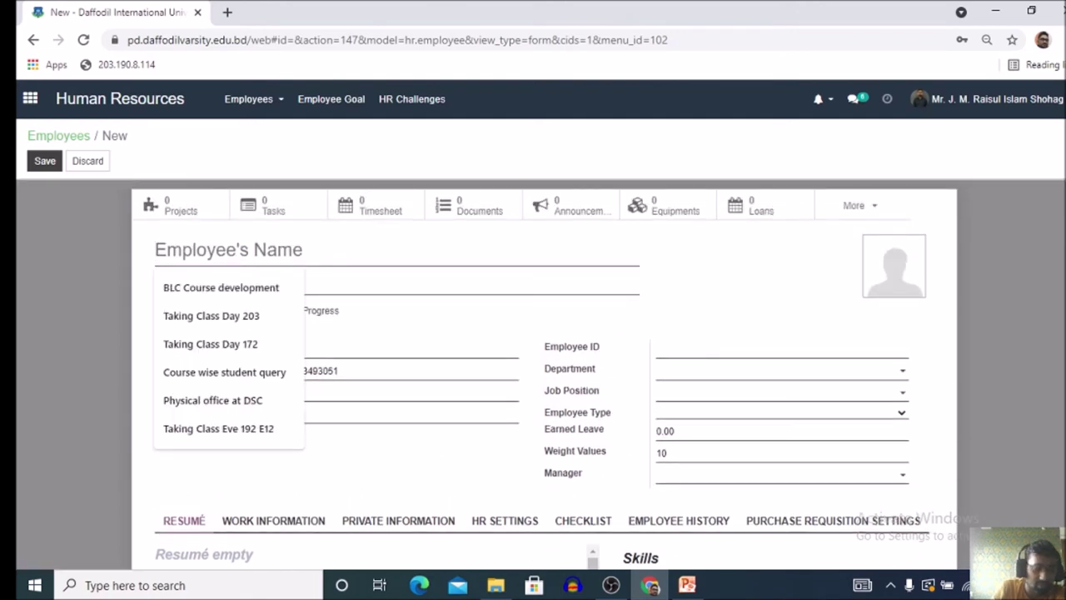
text(S)
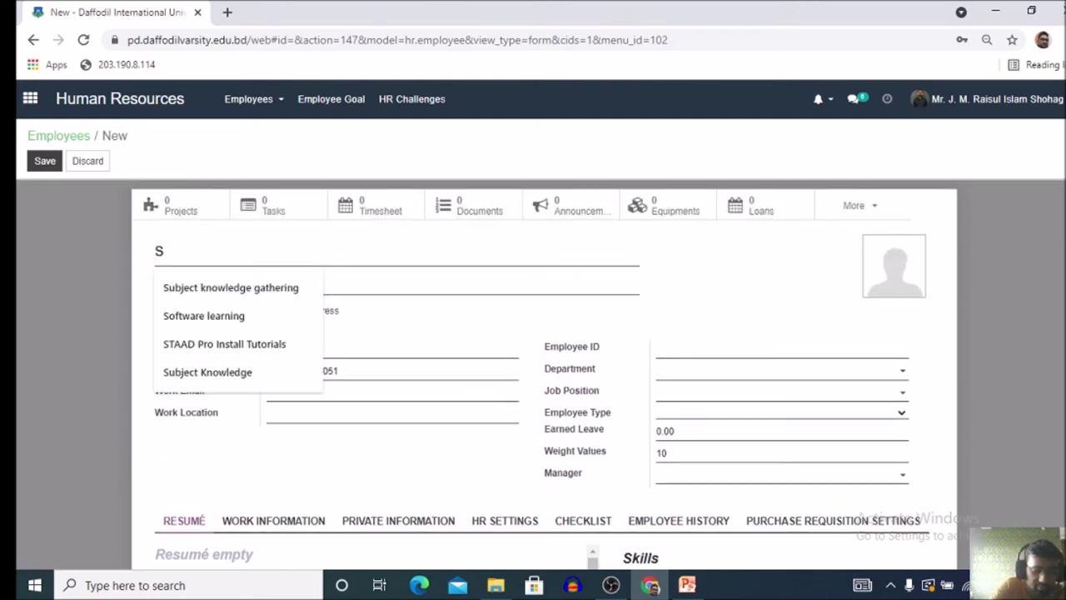
text(hohag)
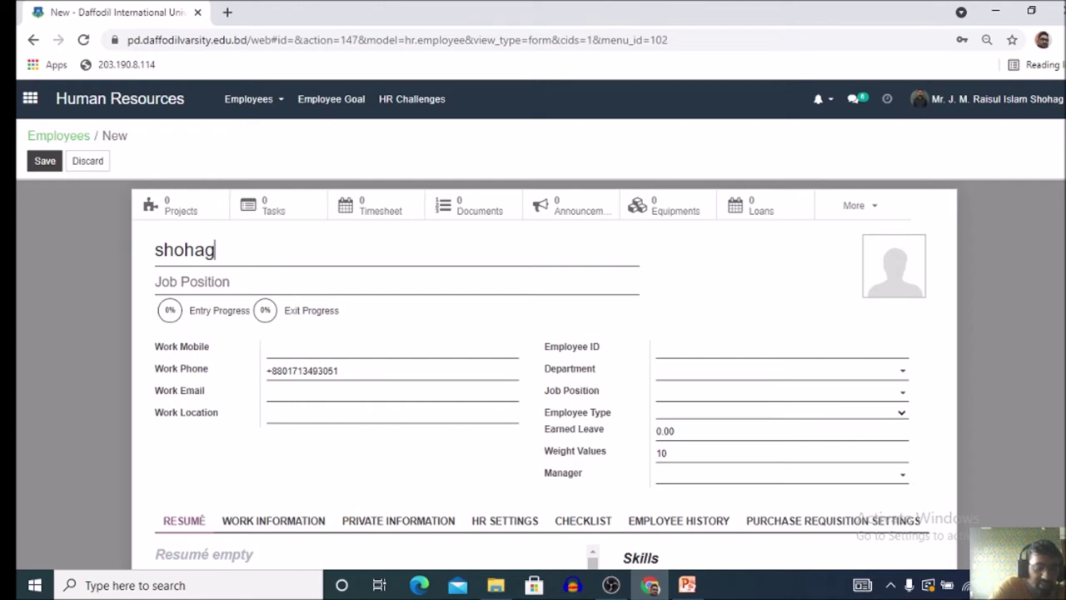
key(Tab)
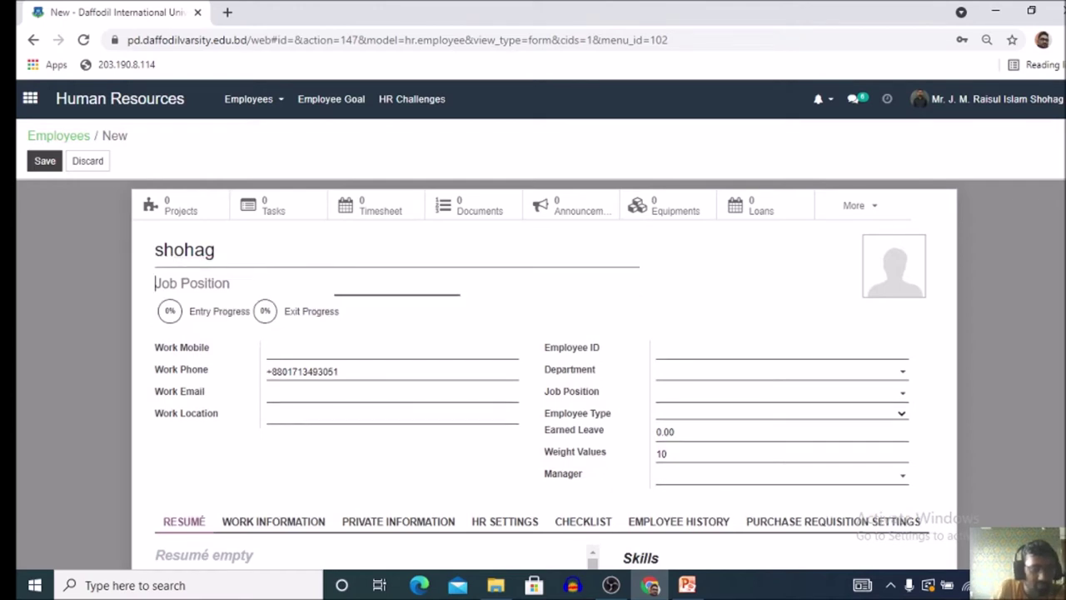
text(lec)
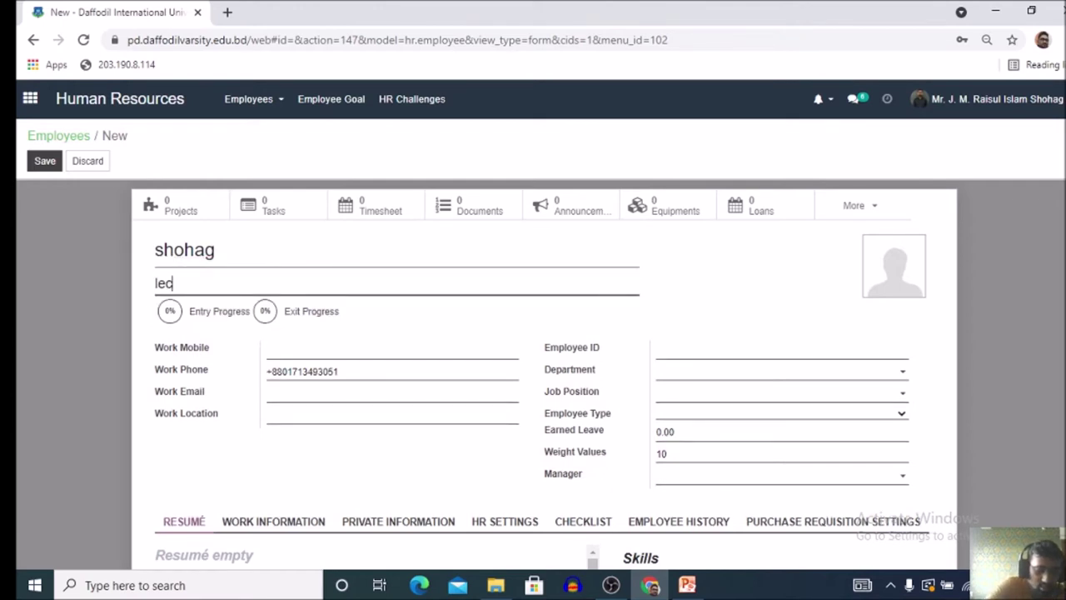
text(turer)
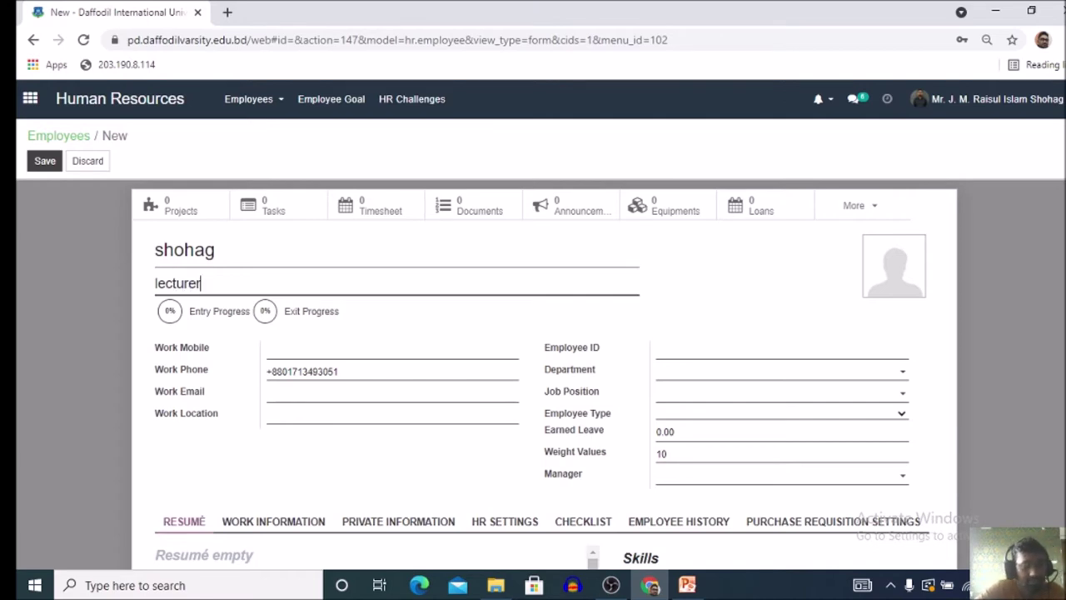
text(,c)
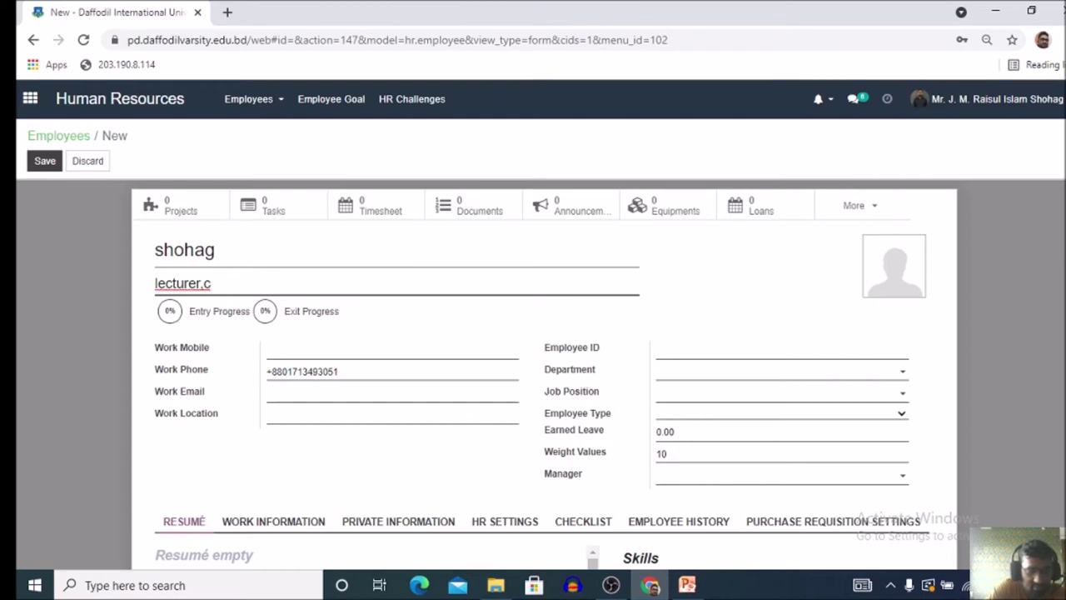
text(ivil)
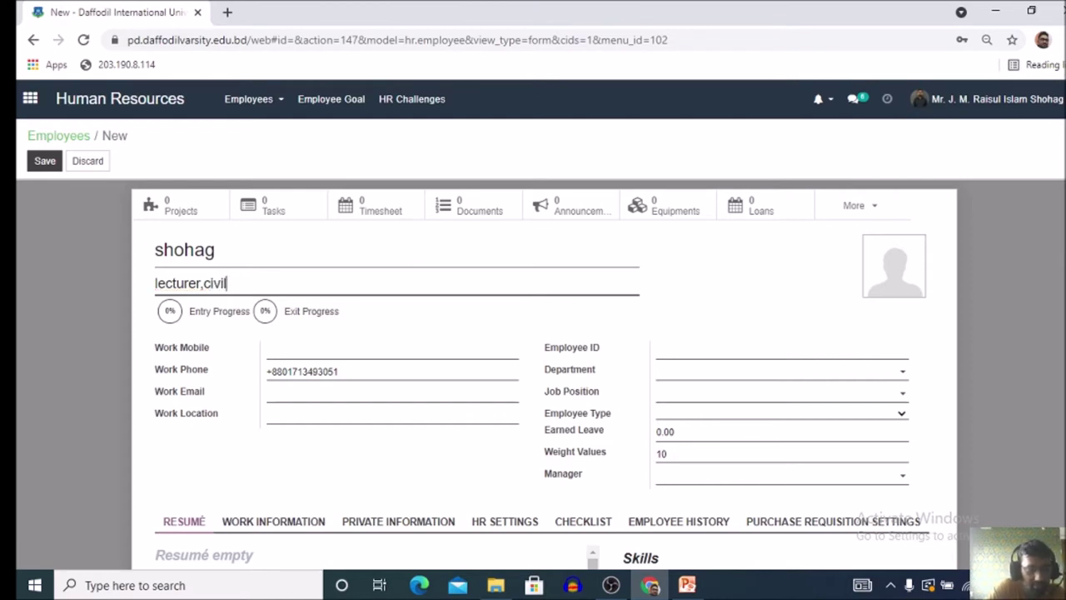
text(.....)
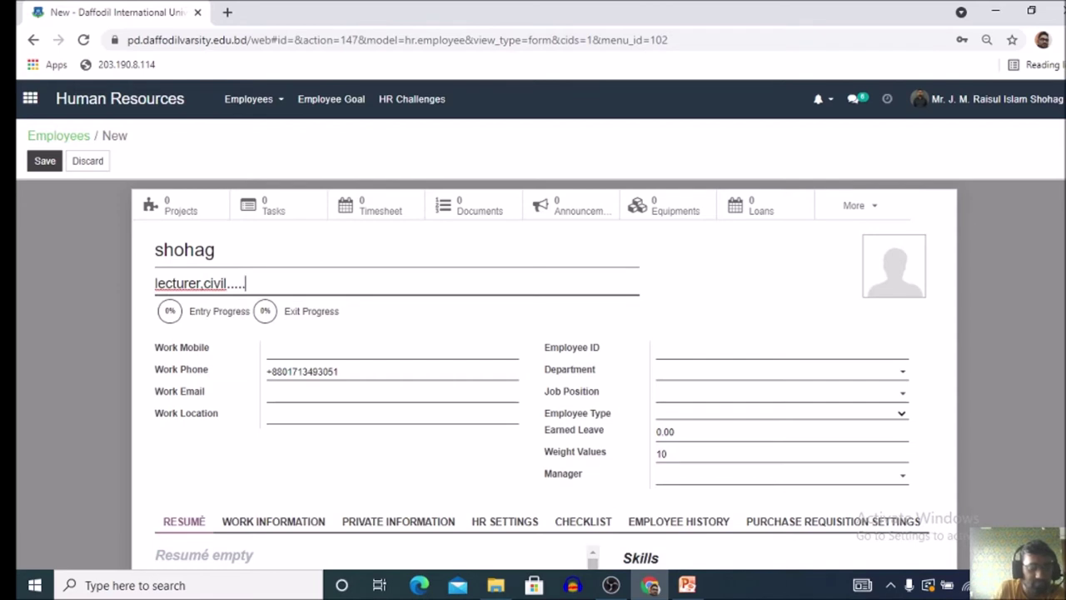
- Look through the new employee's work mobile, work email and work location fields
scroll(533, 375, down, 1)
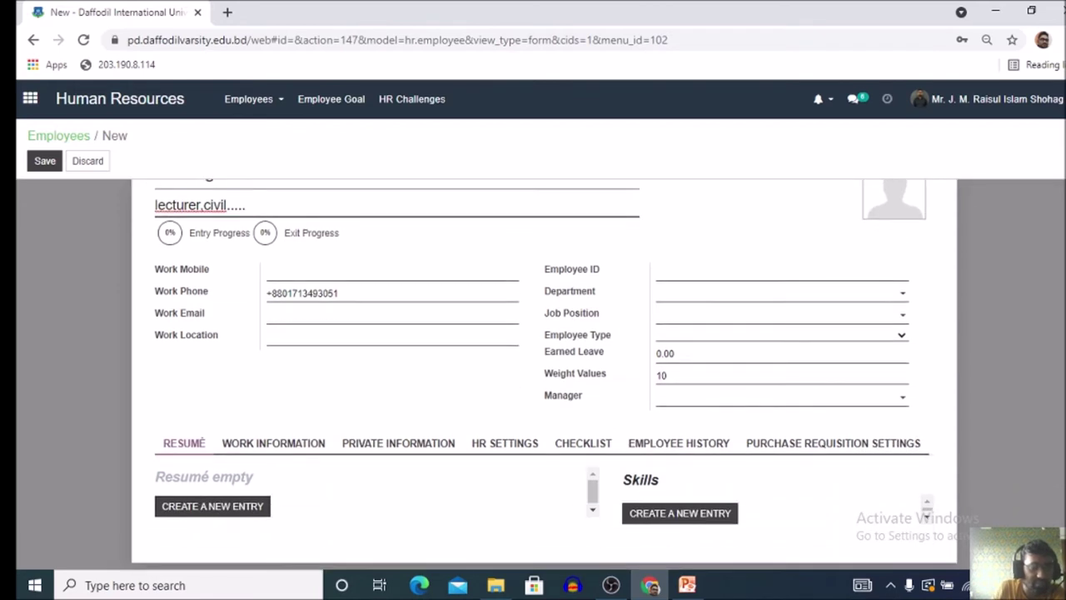
click(333, 272)
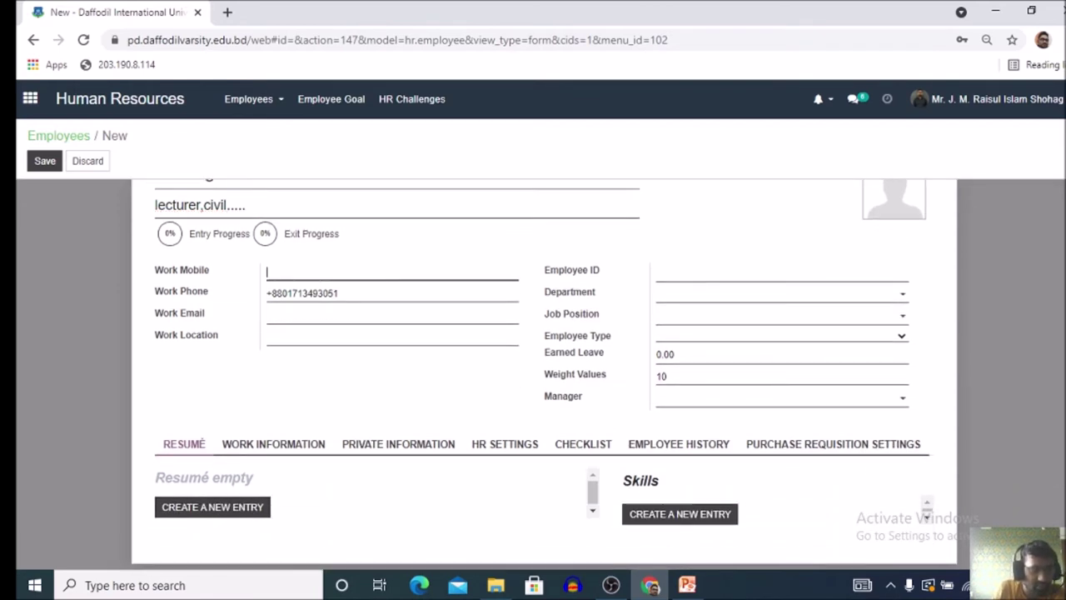
click(366, 315)
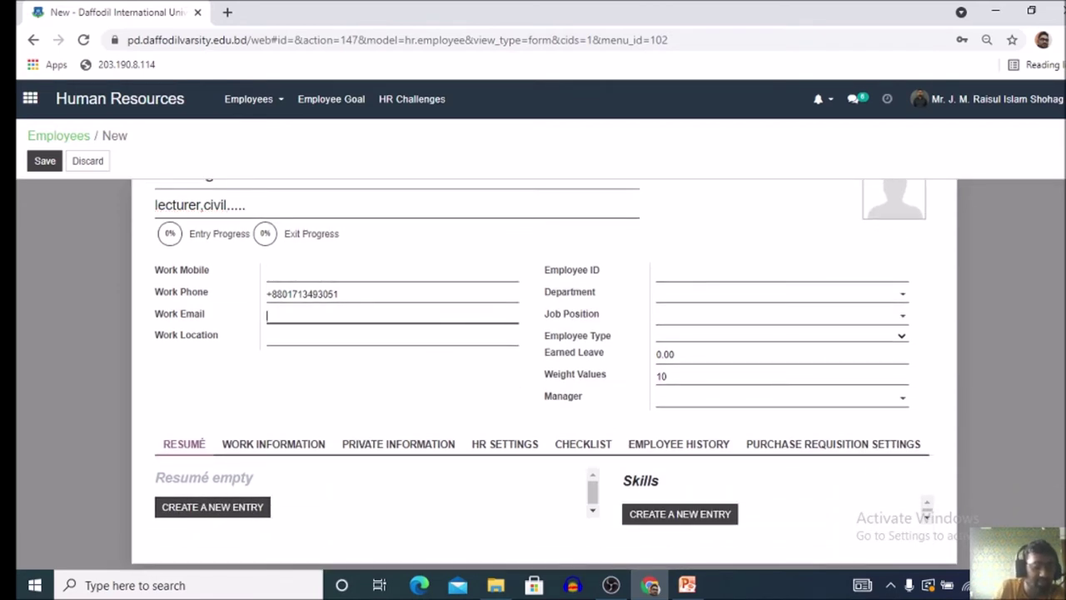
click(367, 337)
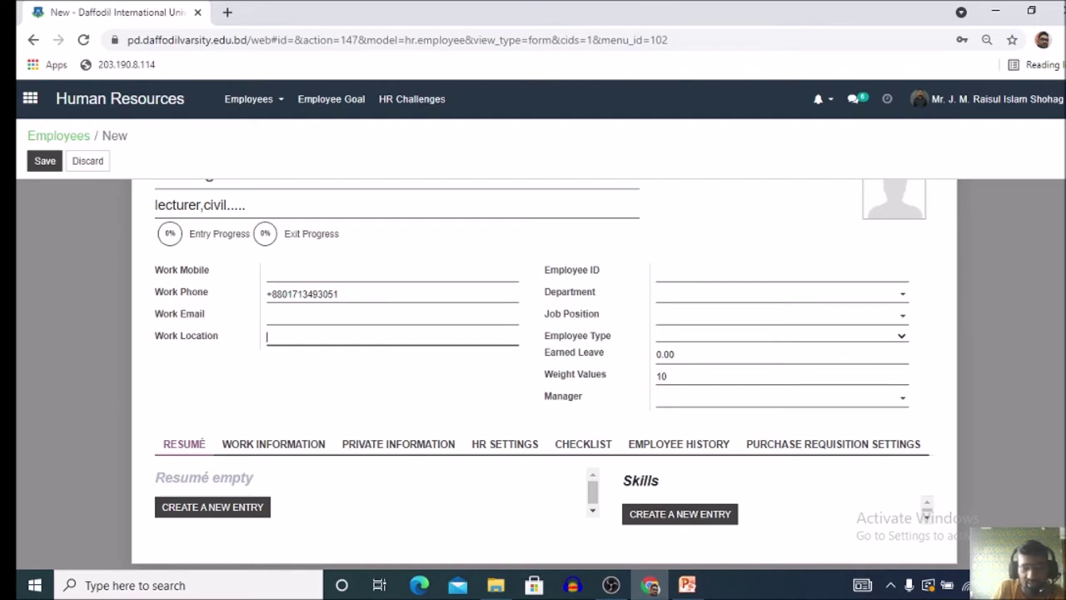
- Examine the employee ID field and the available options for department, job position and employee type
click(750, 272)
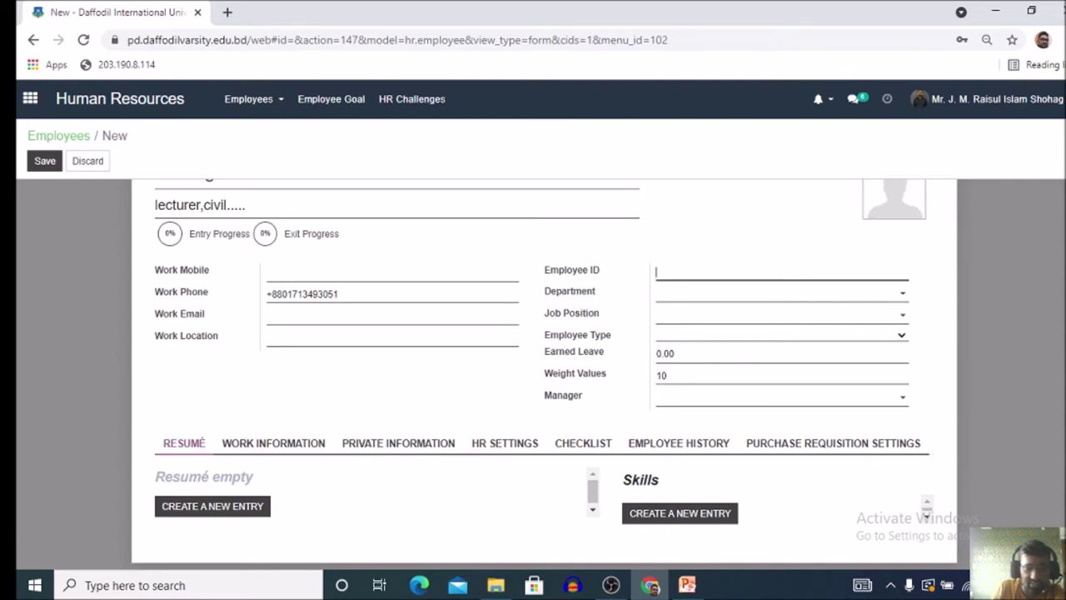
click(775, 293)
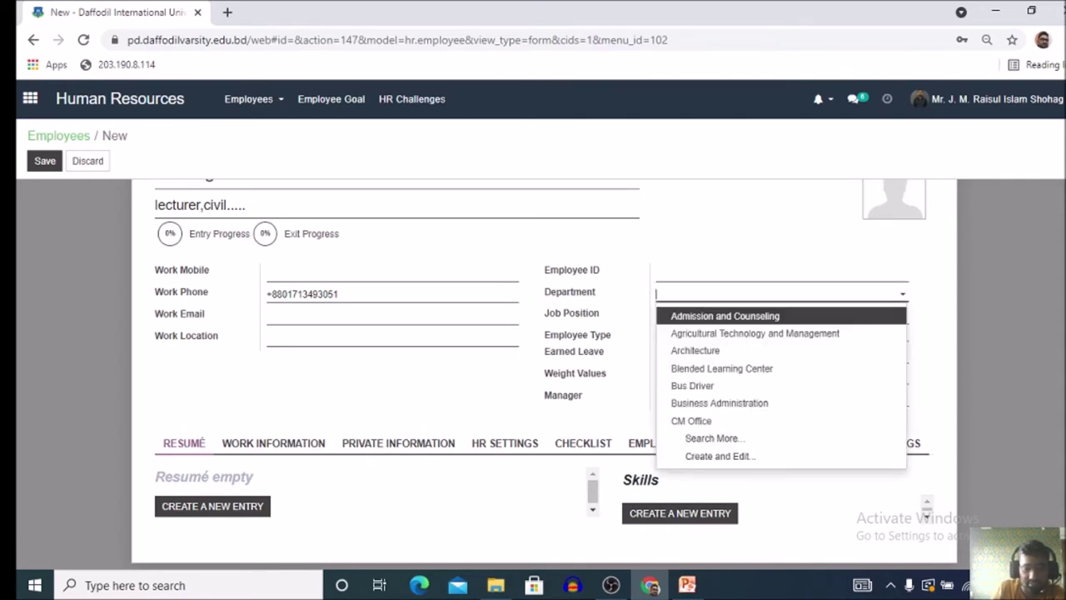
click(466, 379)
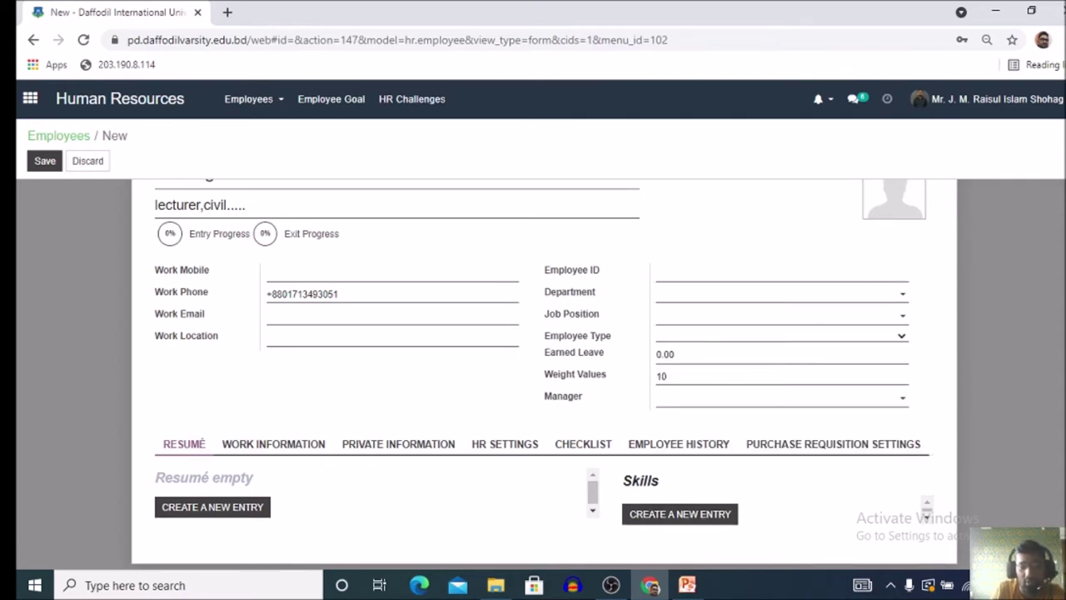
click(775, 315)
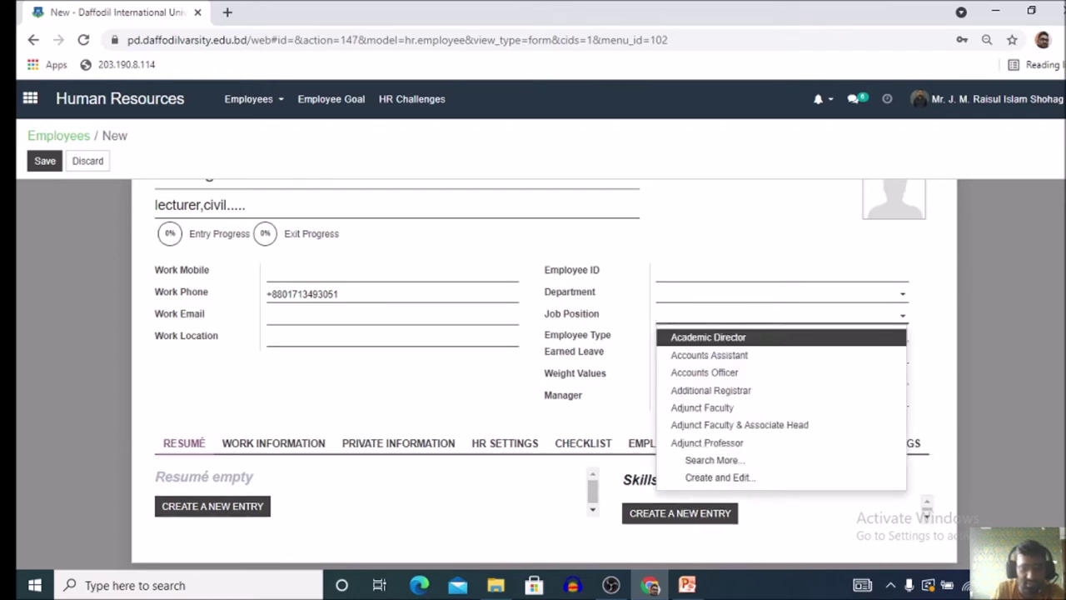
click(467, 379)
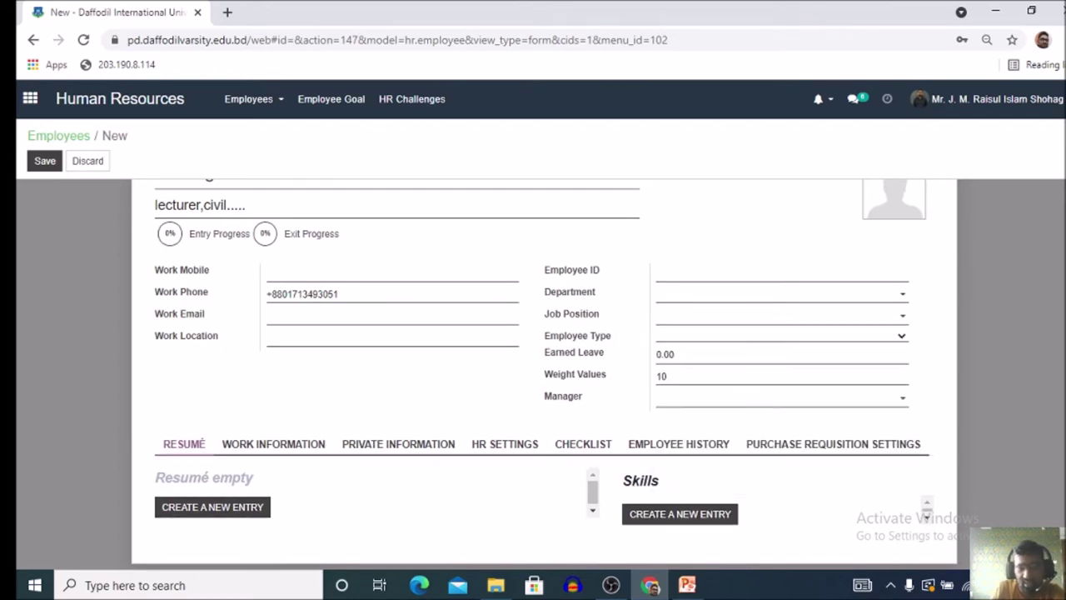
key(alt+Down)
key(Down)
key(Down)
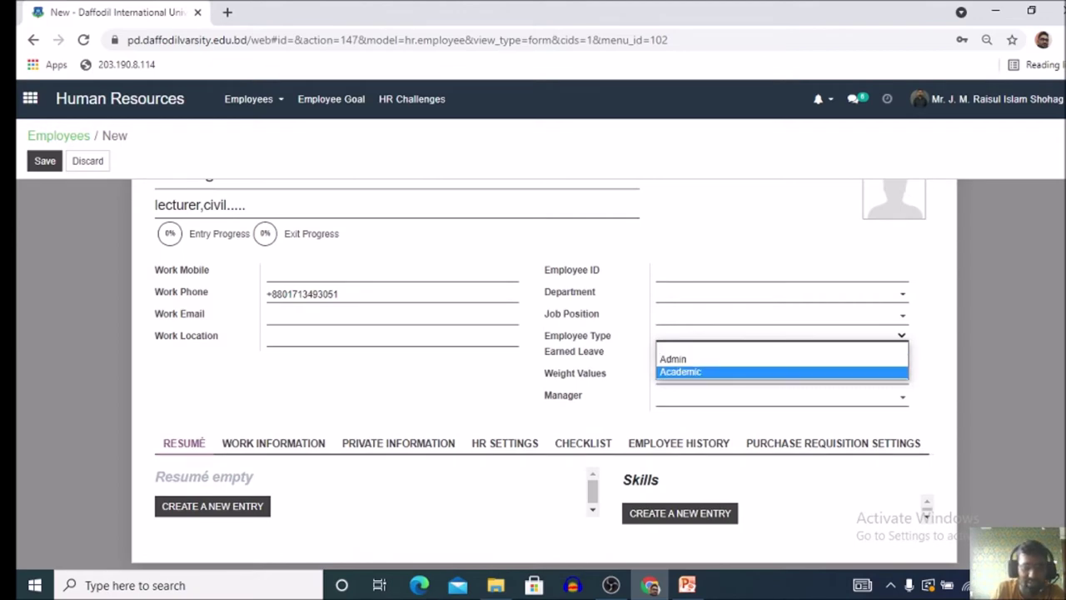
key(Escape)
scroll(533, 375, down, 2)
scroll(533, 374, up, 3)
- Open the image file chooser for the employee's profile photo and close it without picking a file
mouse_move(893, 265)
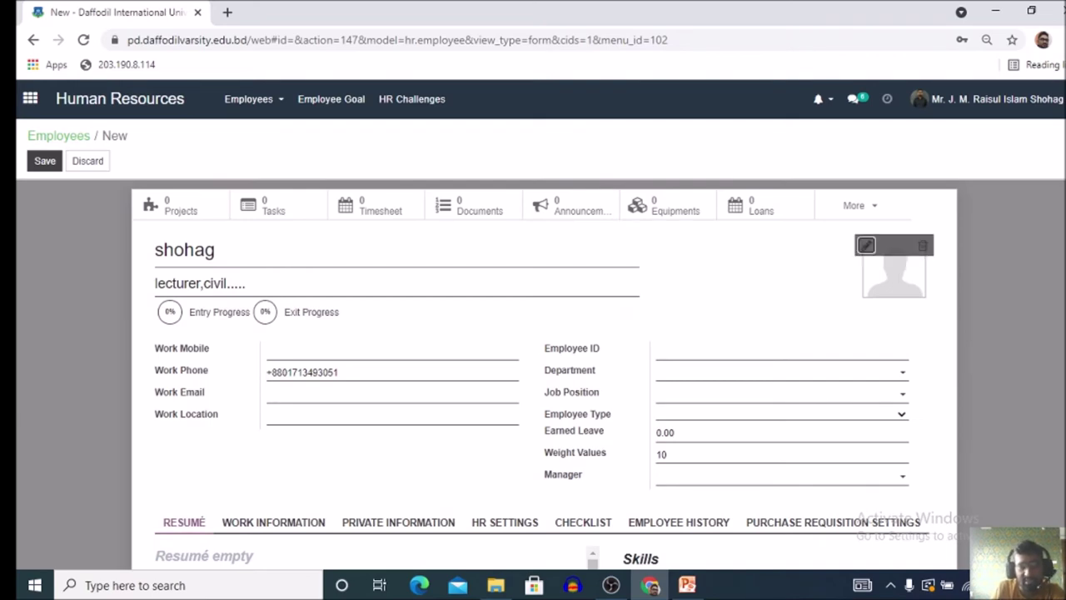
click(866, 245)
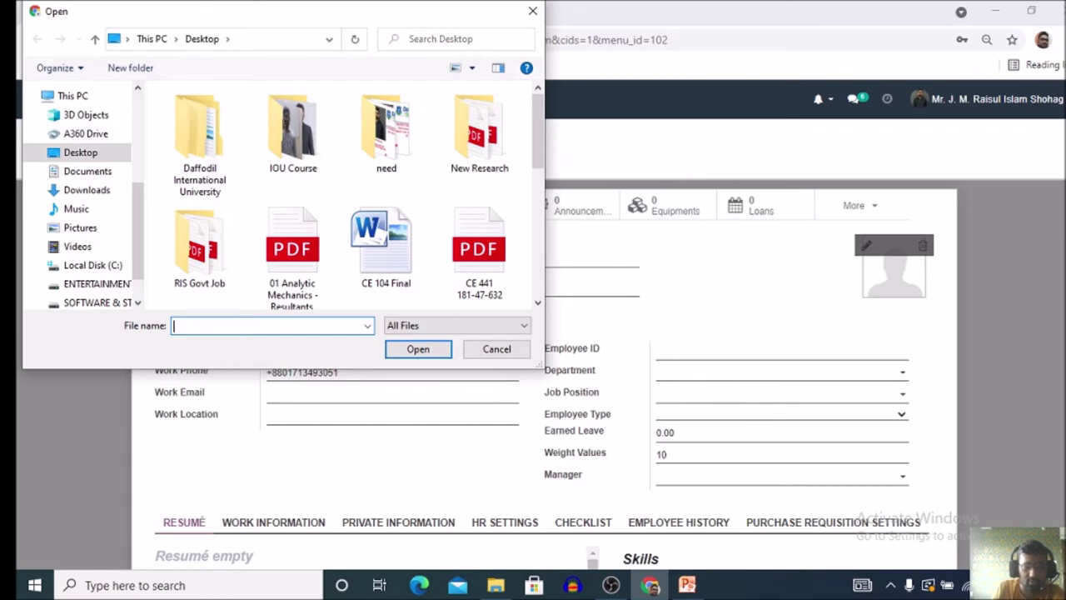
click(496, 349)
- Start a new résumé entry named "European....." with the type Experience
scroll(496, 349, down, 2)
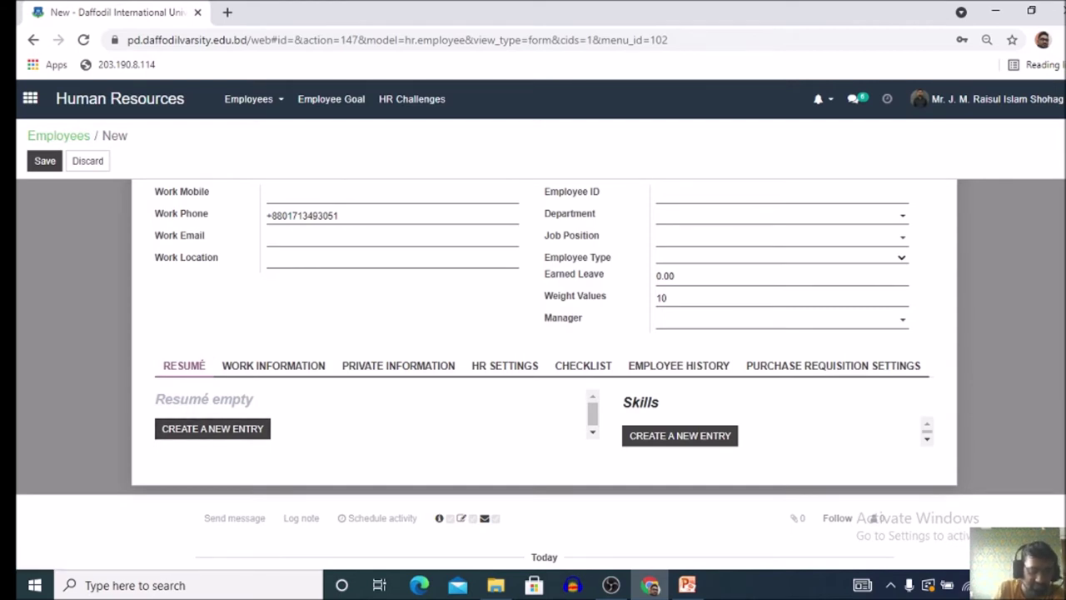
click(212, 428)
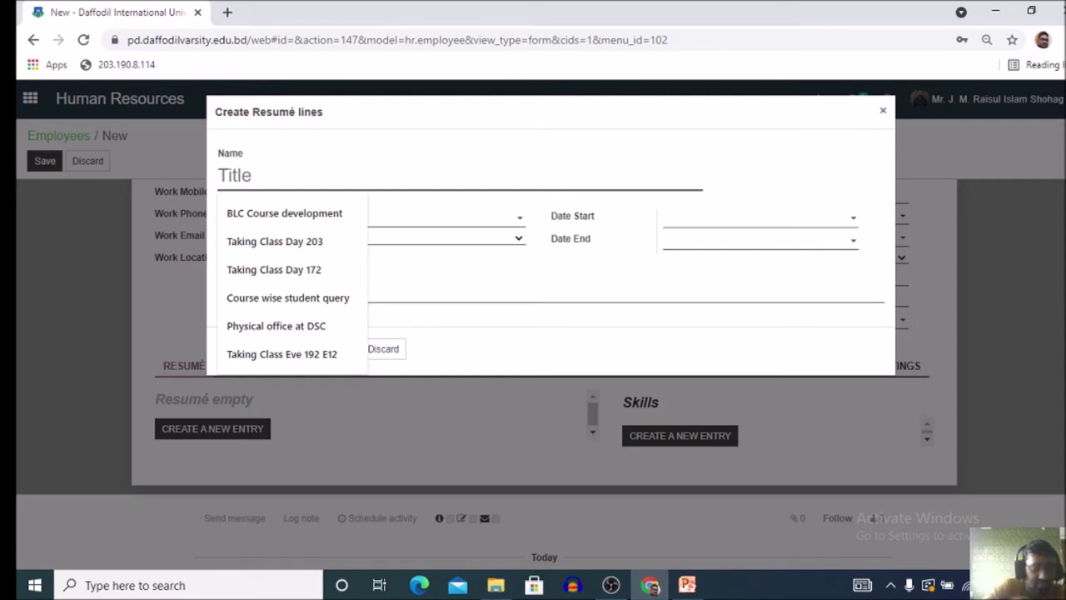
text(E)
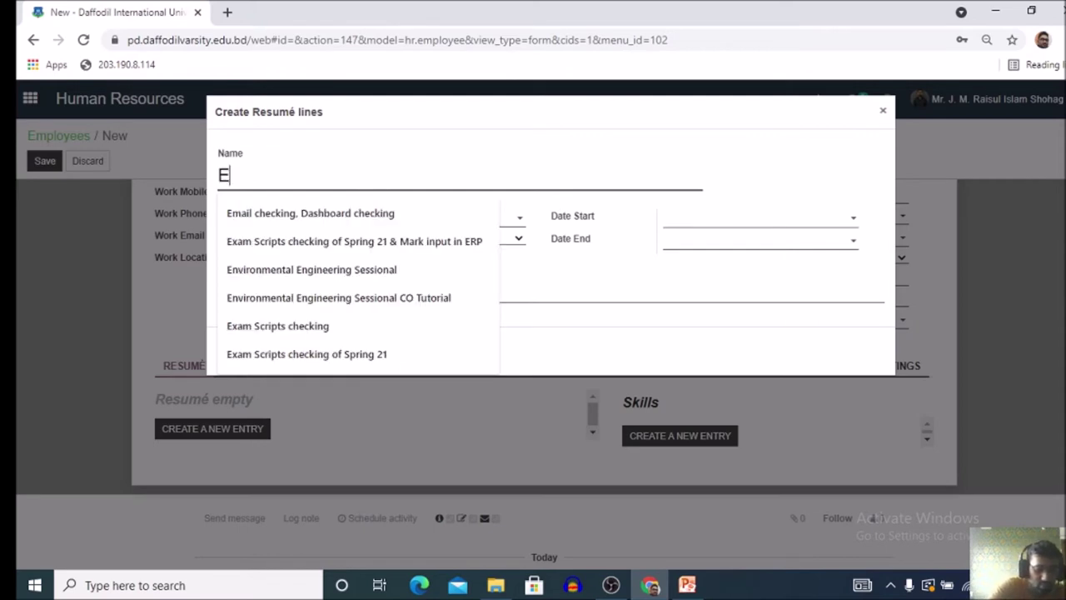
text(uropean.....)
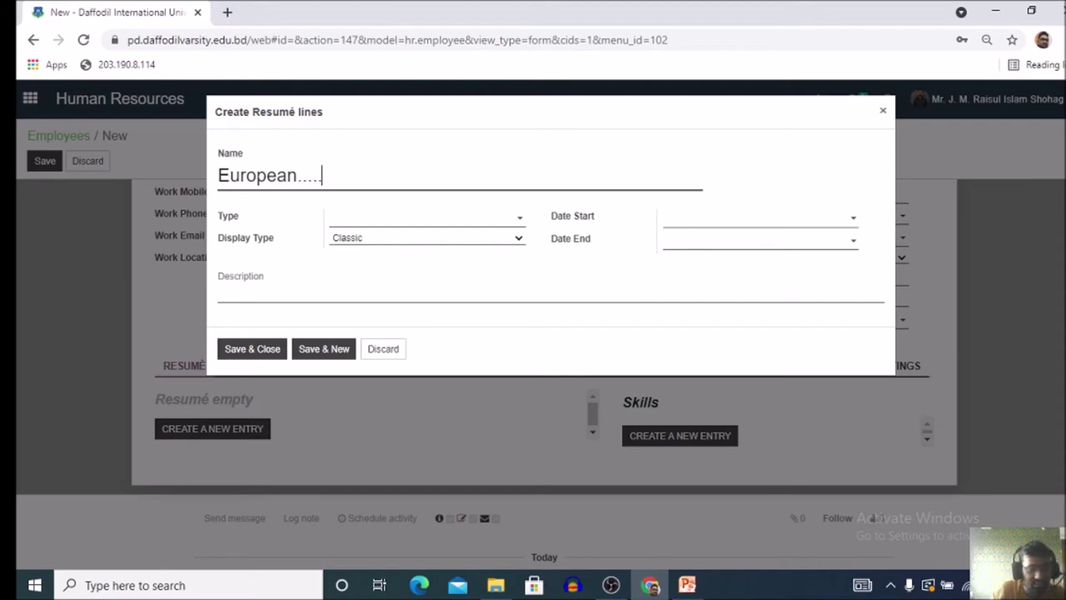
click(424, 219)
key(Down)
key(Down)
key(Down)
key(Down)
key(Up)
key(Return)
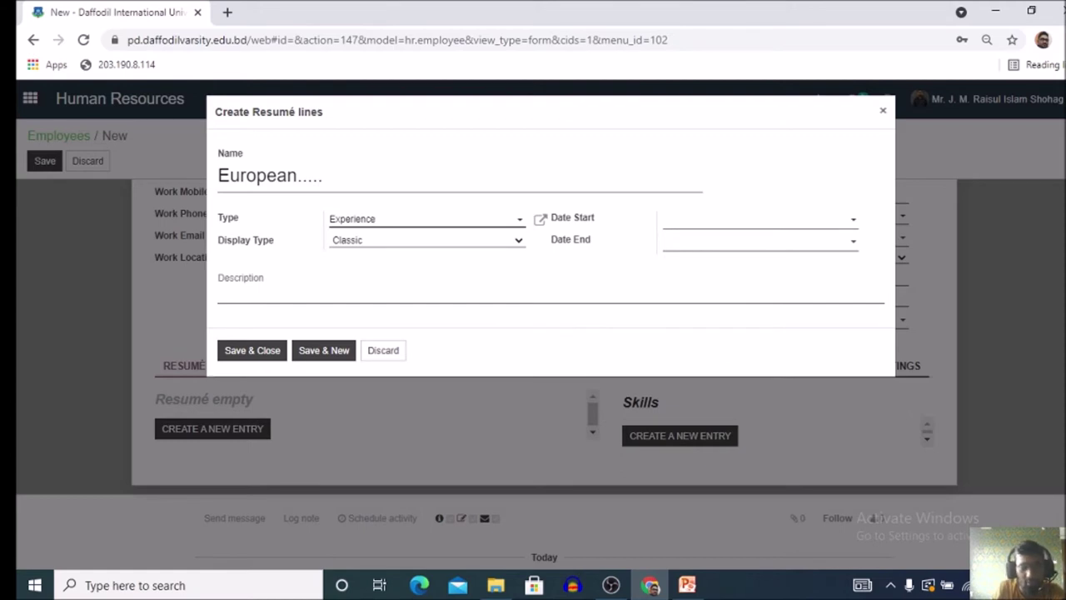
- Look at the résumé entry's start date and end date calendars and its description field
click(758, 219)
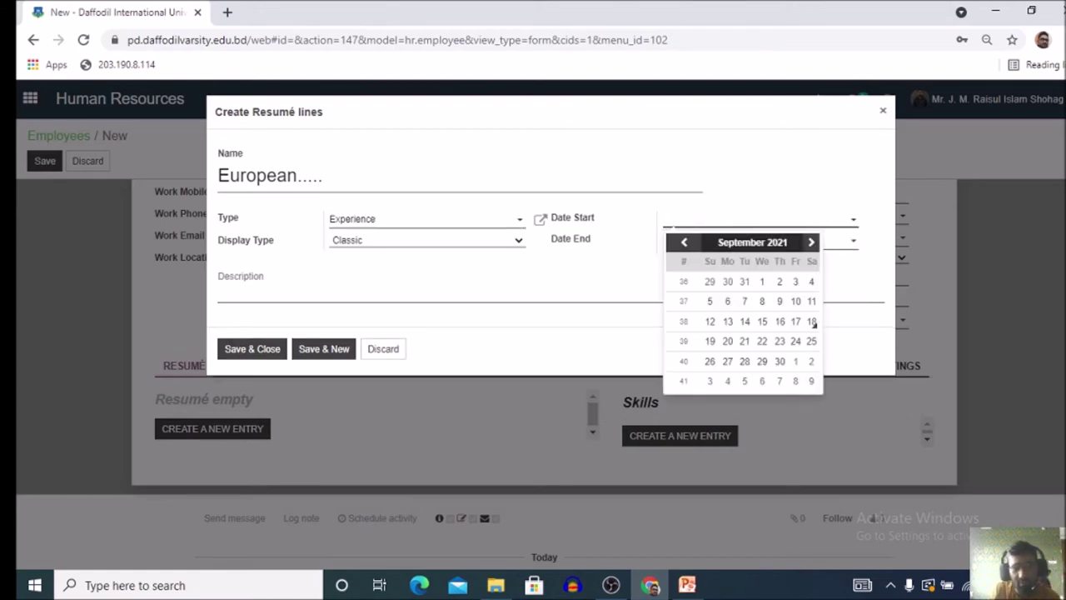
key(Tab)
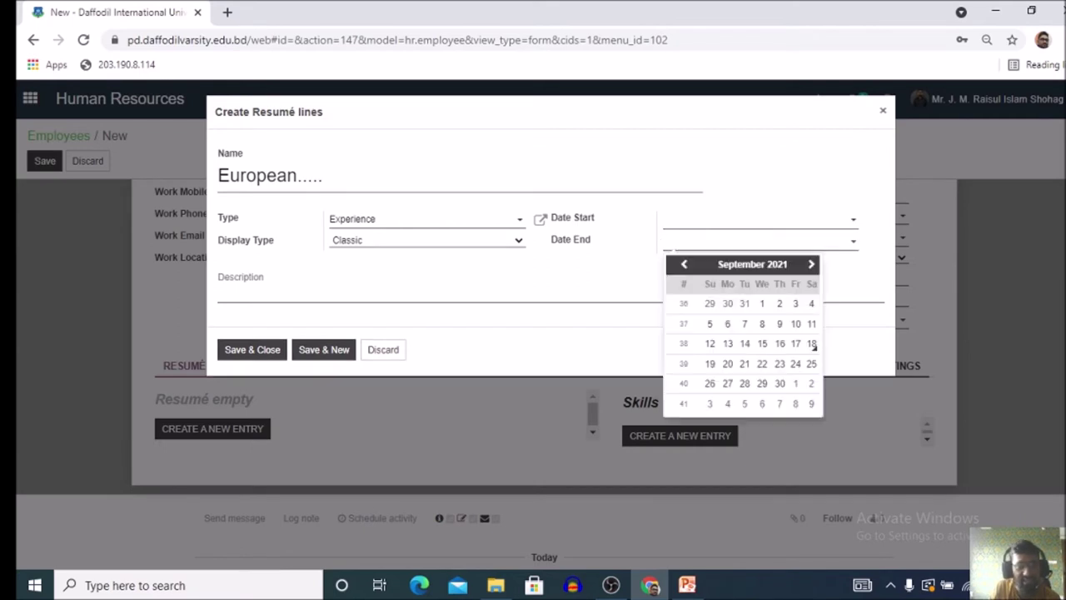
key(Tab)
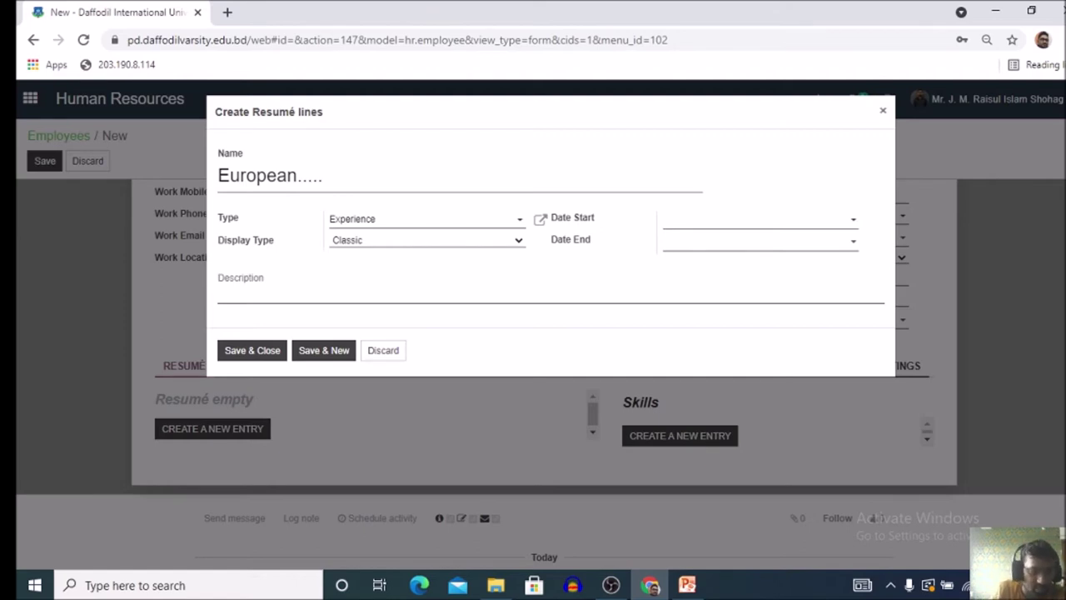
click(219, 278)
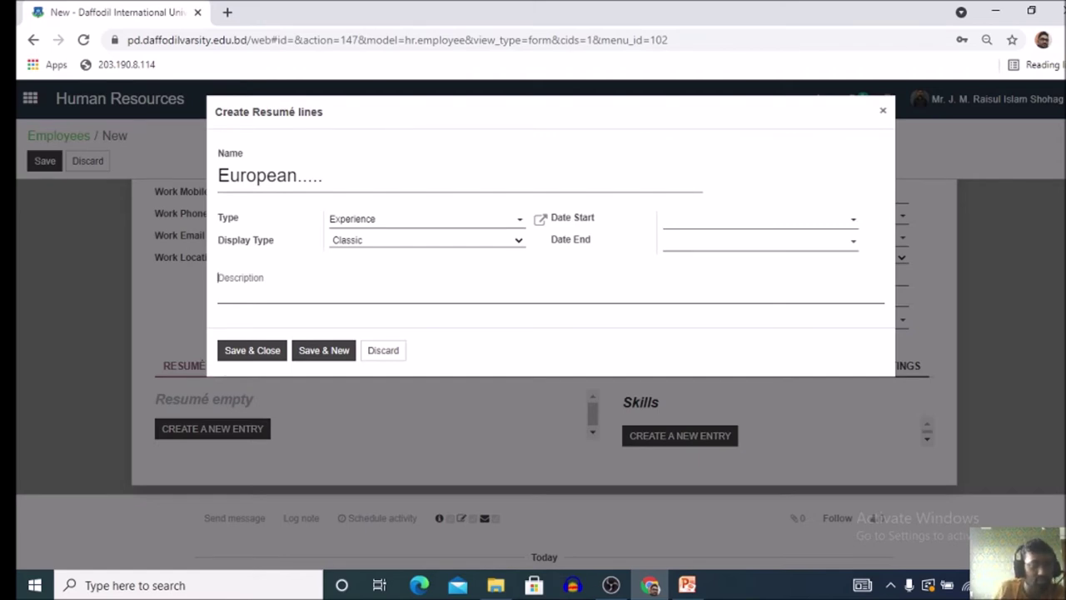
- Rename the résumé entry as "Rajshahi......"
click(323, 176)
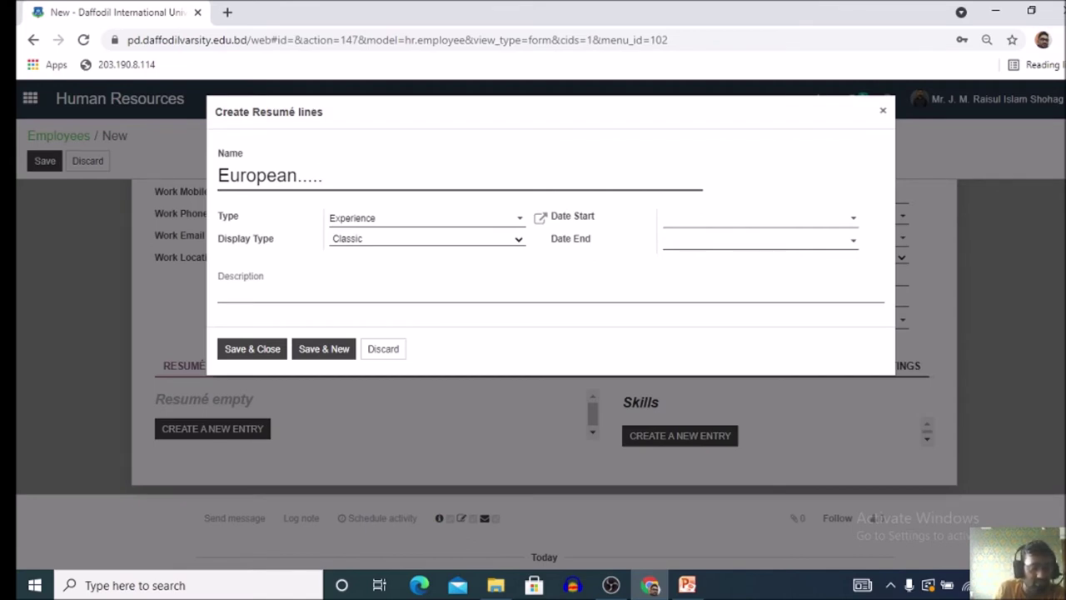
drag(323, 176, 218, 176)
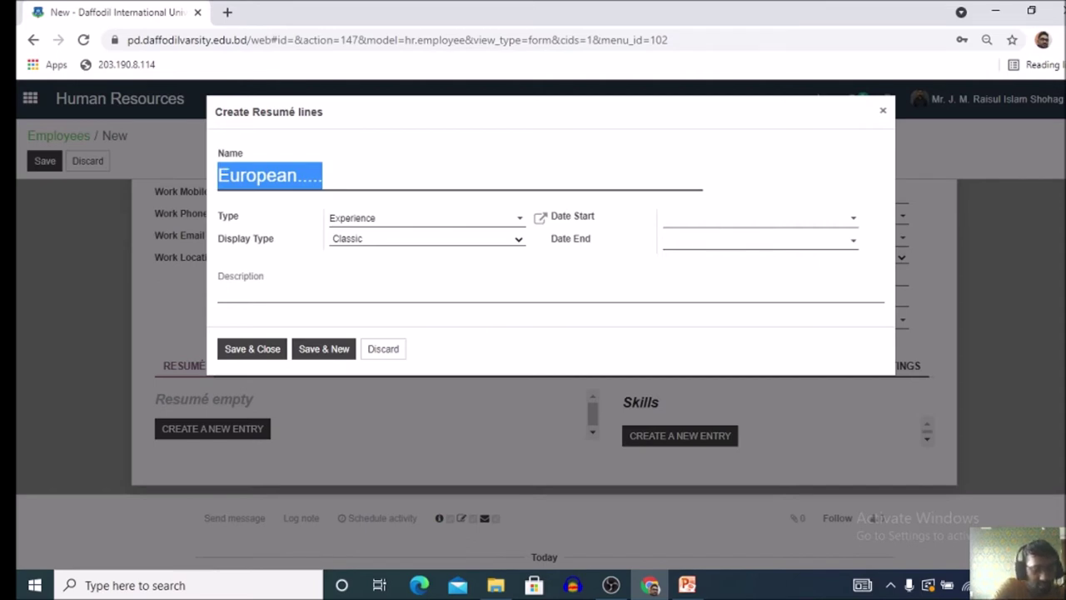
text(Rajshahu)
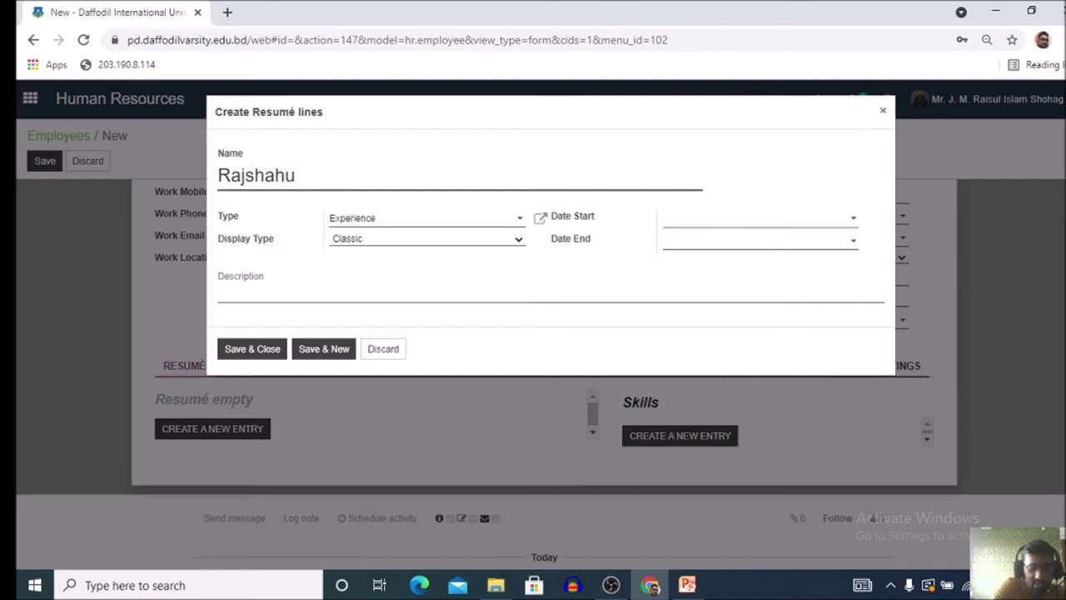
key(BackSpace)
text(i......)
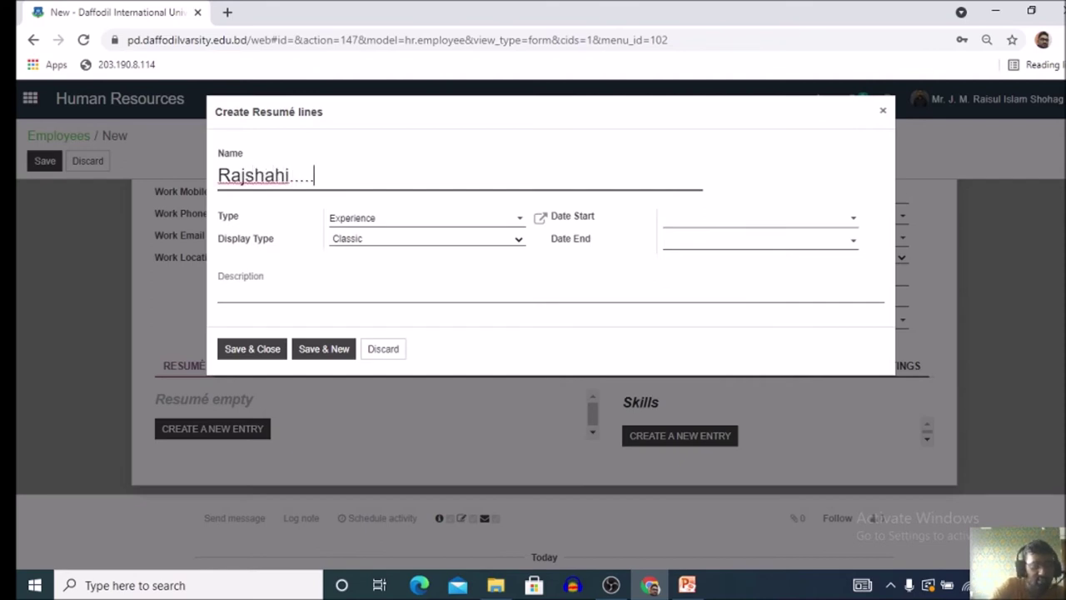
- Try to change the résumé entry's type to Educational Qualification by searching the types for "Ed", and cancel creating a new type
click(408, 219)
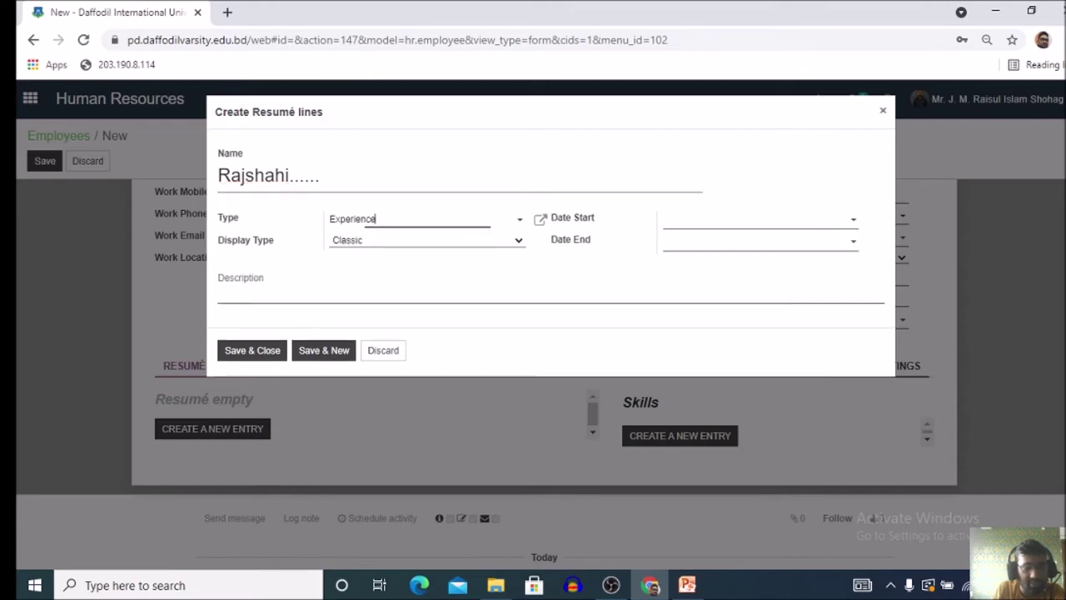
key(Up)
key(Up)
key(Up)
key(Up)
key(Up)
key(Up)
key(Down)
key(Up)
key(Up)
key(Up)
key(Up)
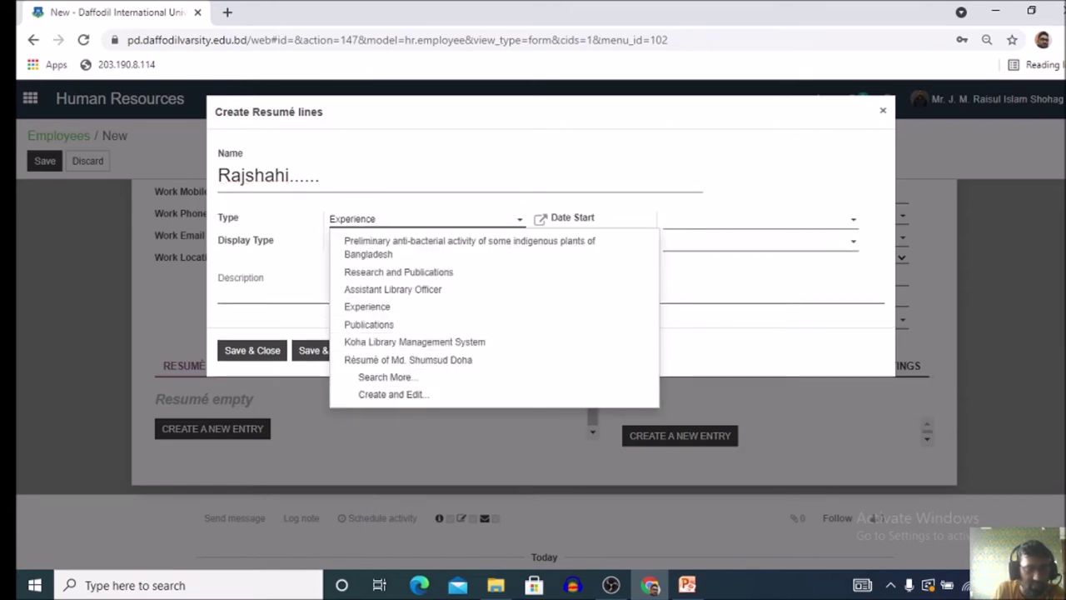
key(shift+Left)
key(shift+Left)
key(shift+Left)
key(shift+Left)
key(shift+Left)
key(shift+Left)
key(shift+Left)
key(shift+Left)
key(shift+Left)
key(shift+Left)
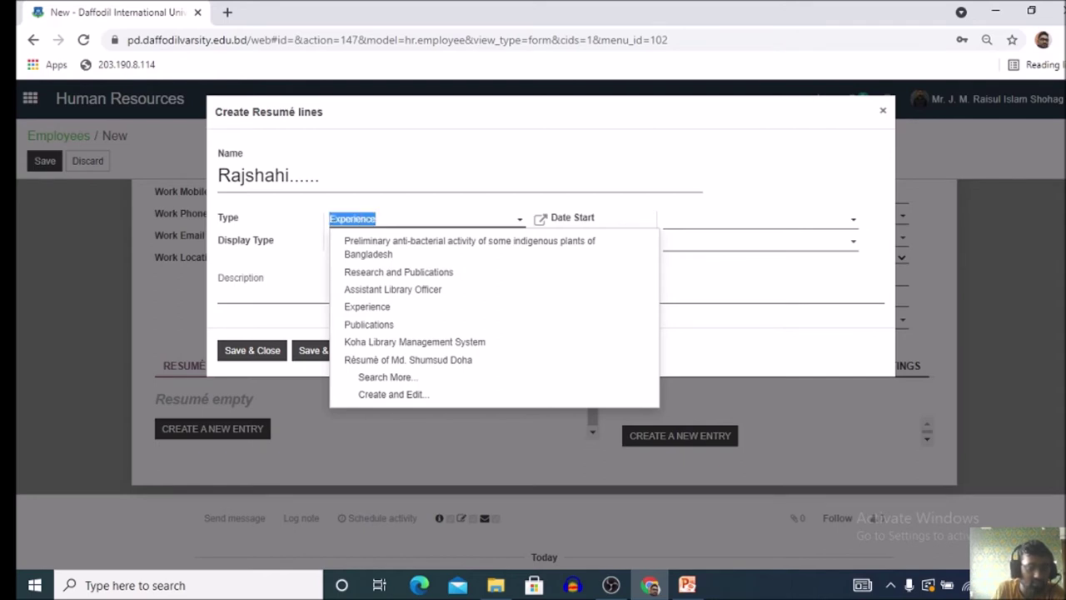
text(Ed)
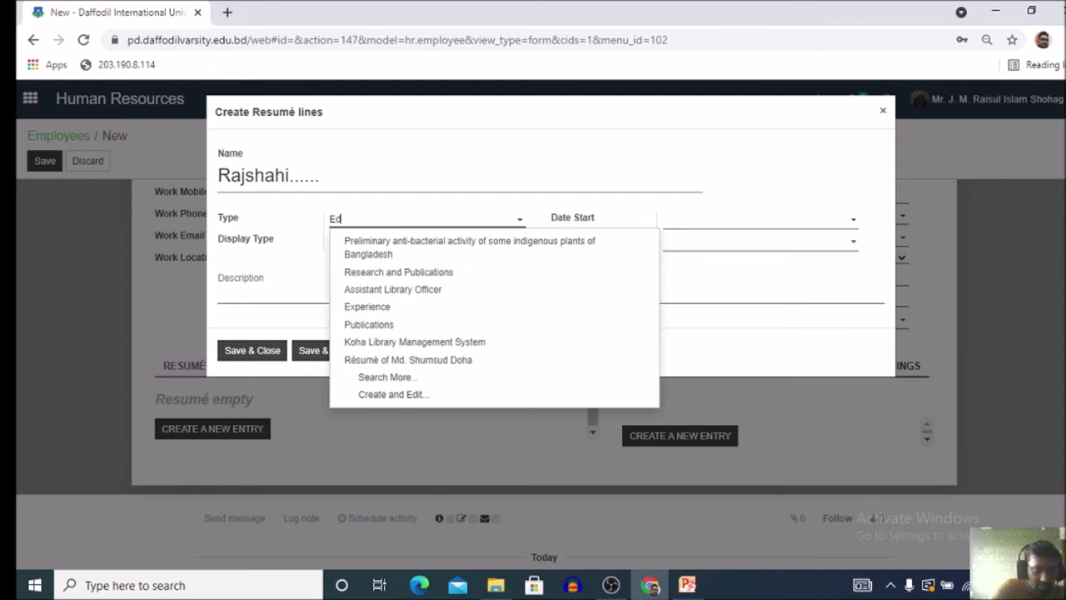
key(Down)
key(Down)
key(Down)
key(Down)
key(Down)
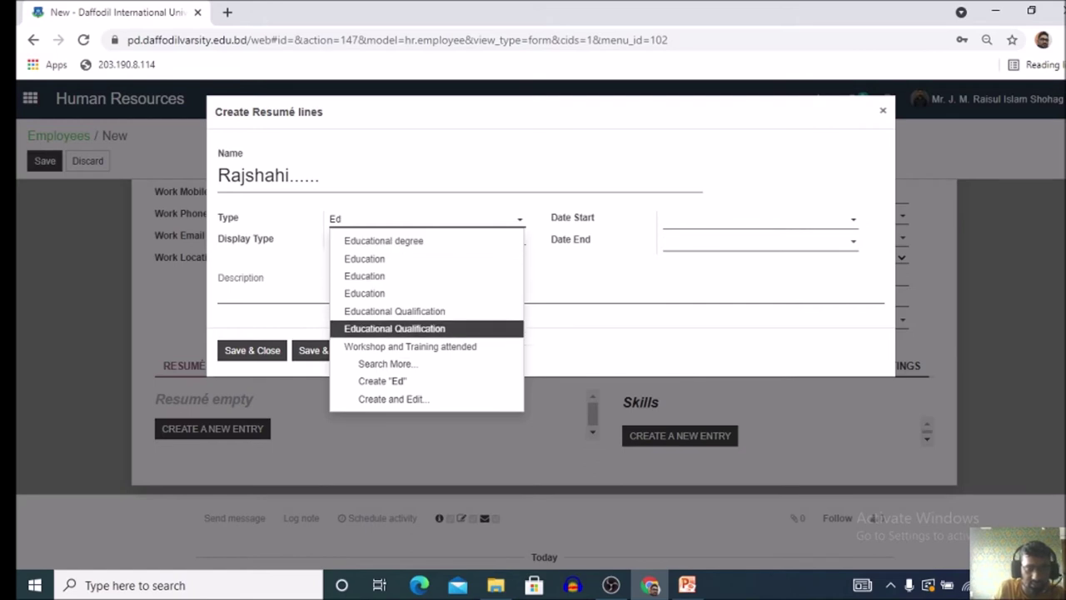
key(Up)
key(Down)
key(Tab)
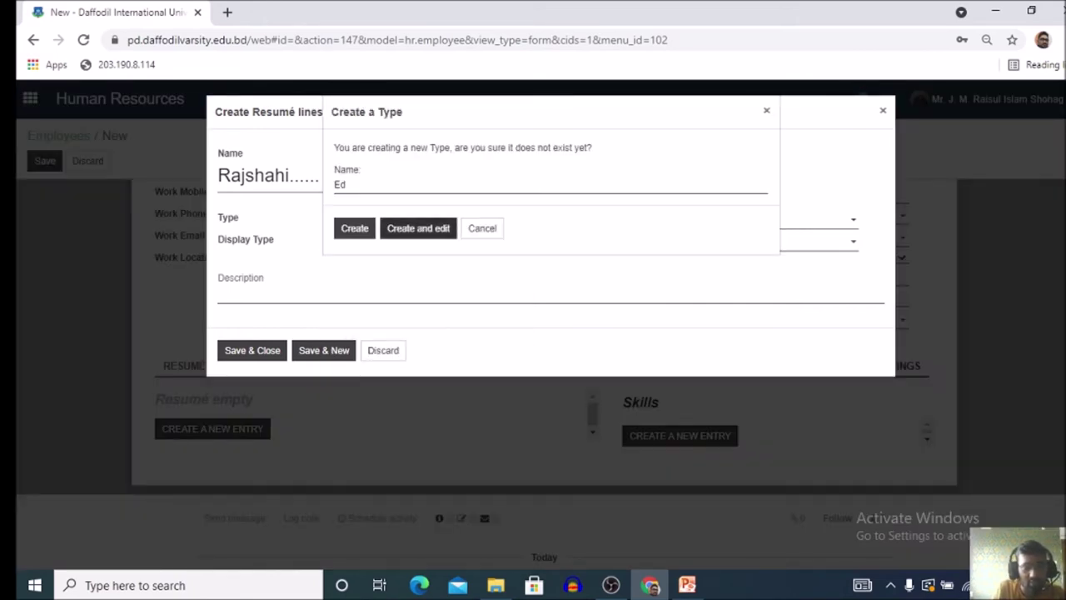
click(768, 110)
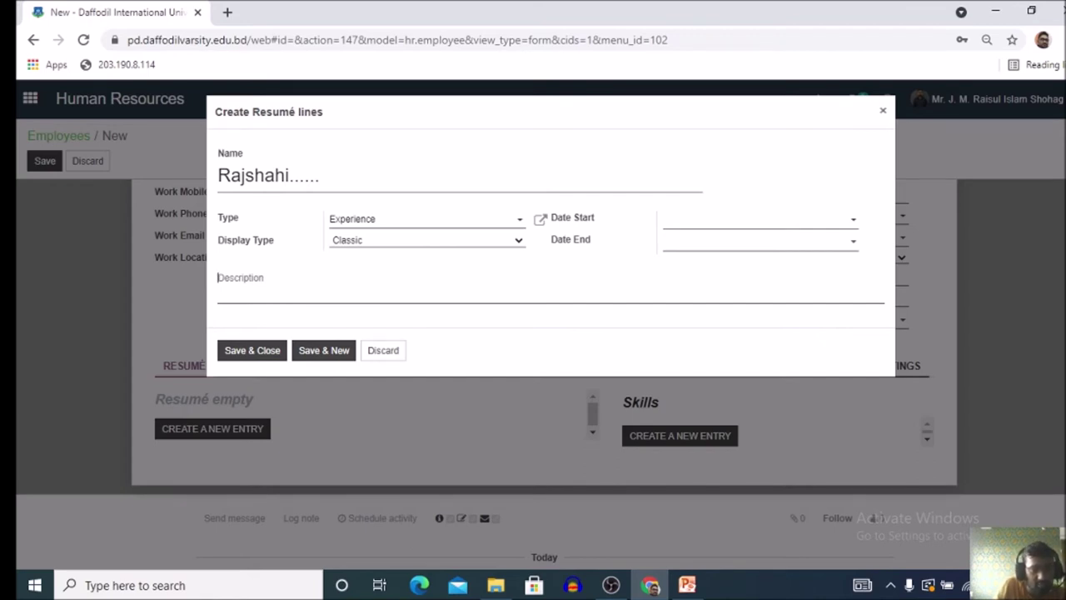
- Try to replace the résumé entry's type with a new type "Tarining", and cancel creating it
drag(327, 176, 216, 177)
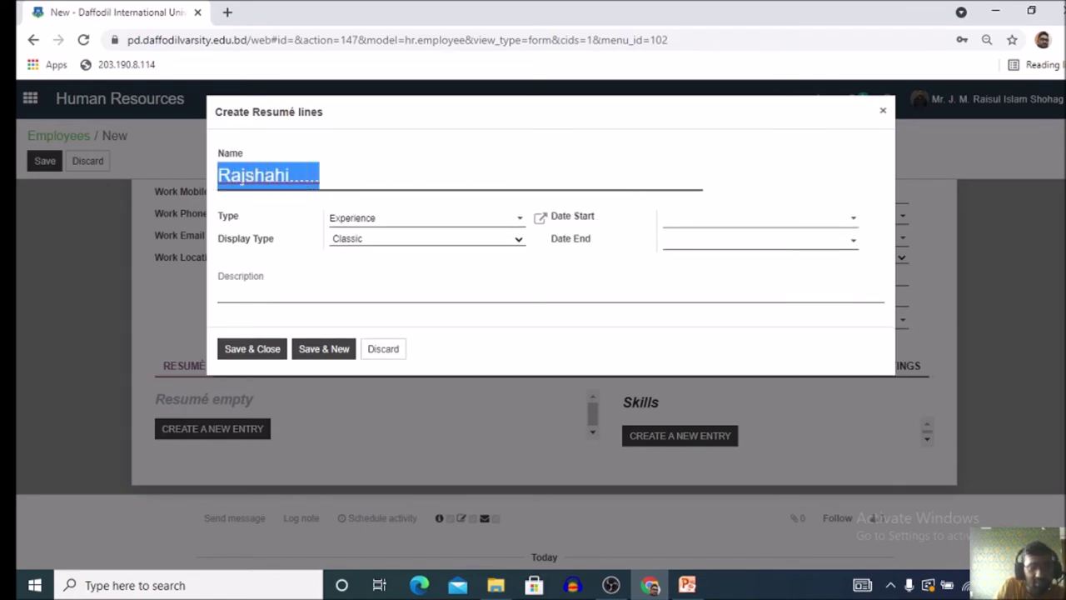
click(400, 218)
key(BackSpace)
key(BackSpace)
key(BackSpace)
key(BackSpace)
key(BackSpace)
key(BackSpace)
key(BackSpace)
key(BackSpace)
key(BackSpace)
key(BackSpace)
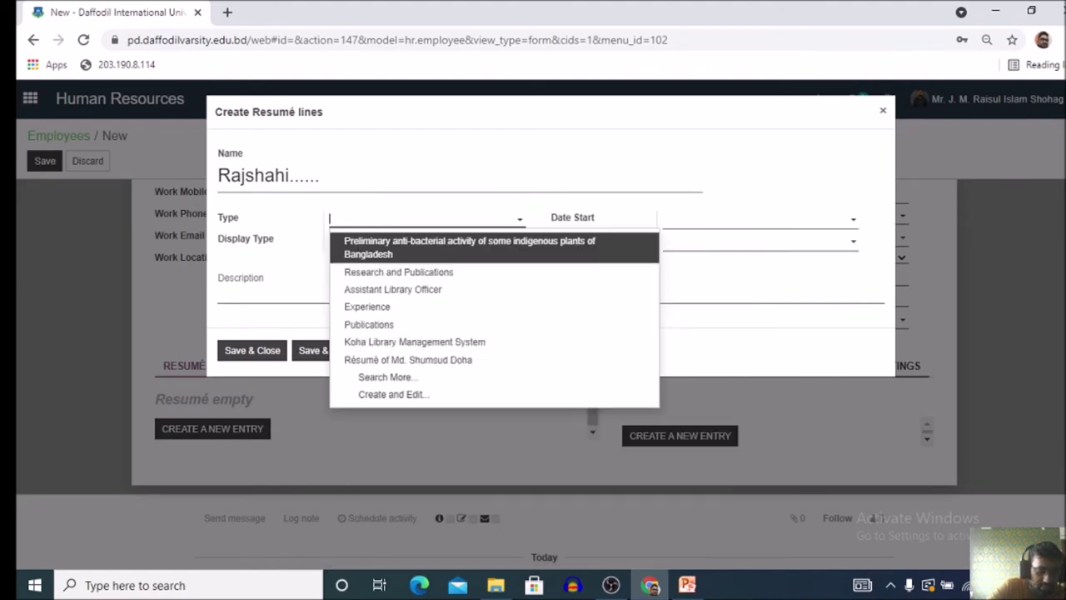
text(Tarin)
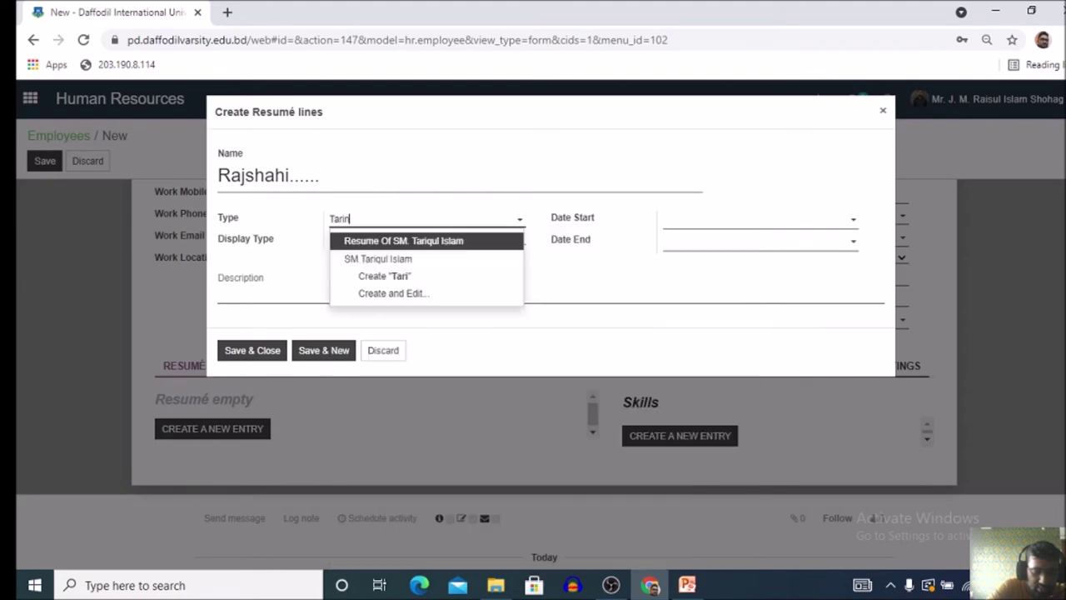
text(ing)
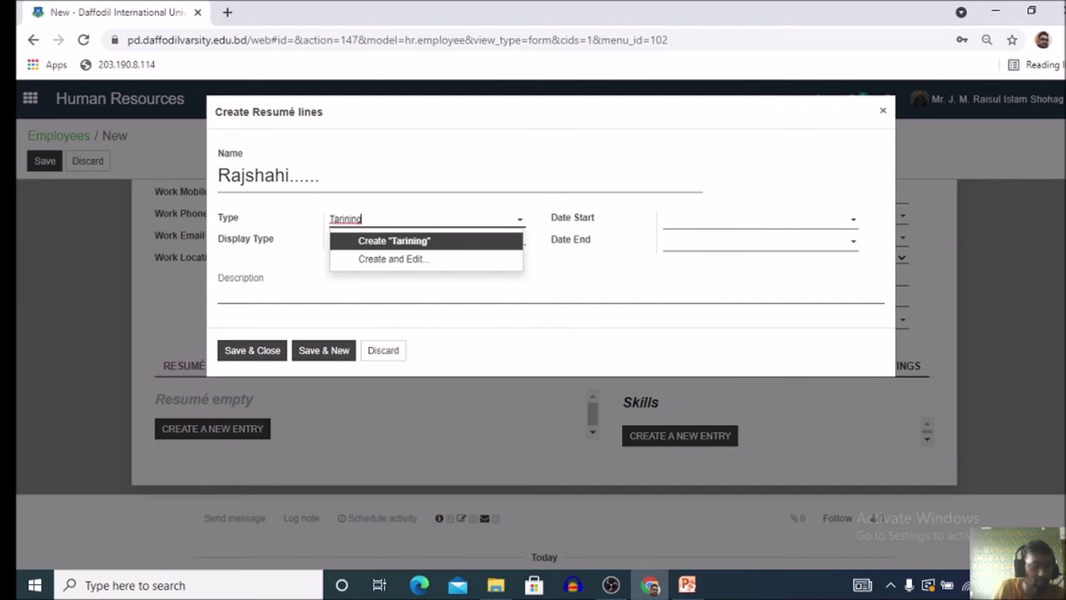
key(Return)
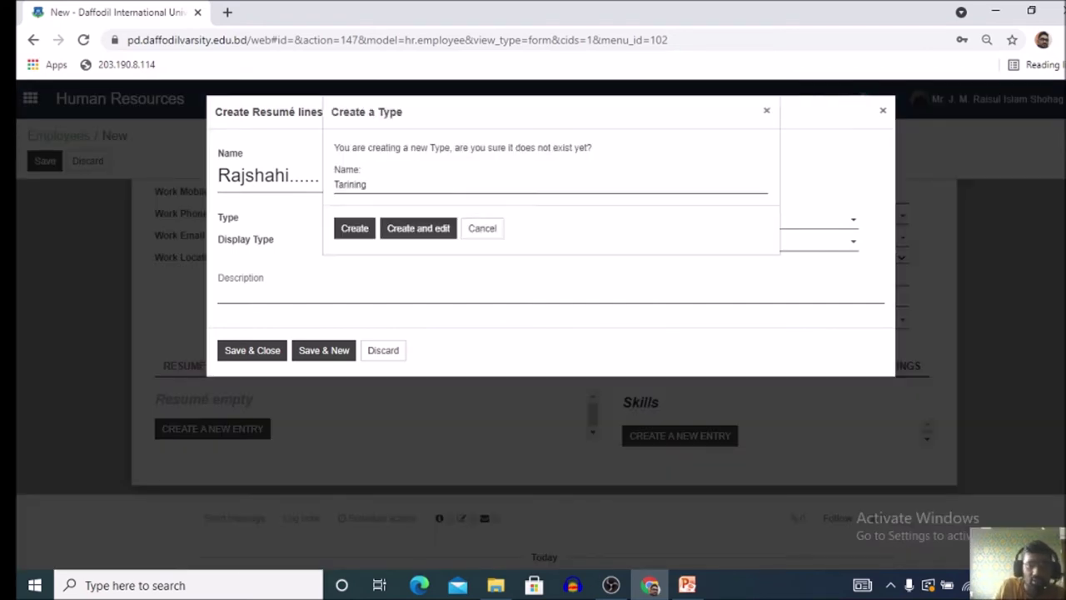
click(766, 110)
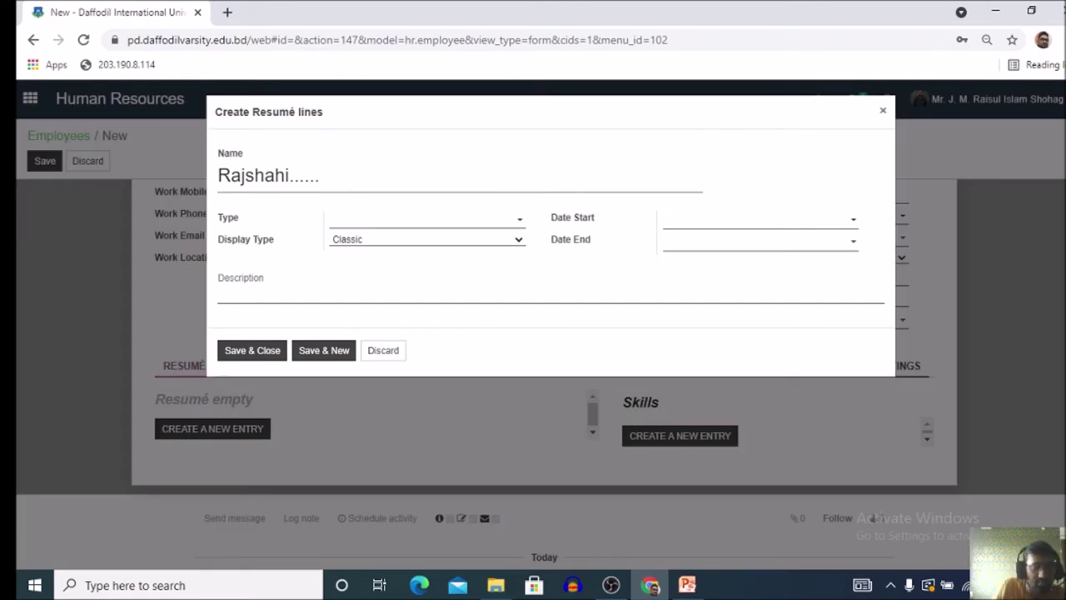
- Discard the unfinished résumé entry
click(321, 176)
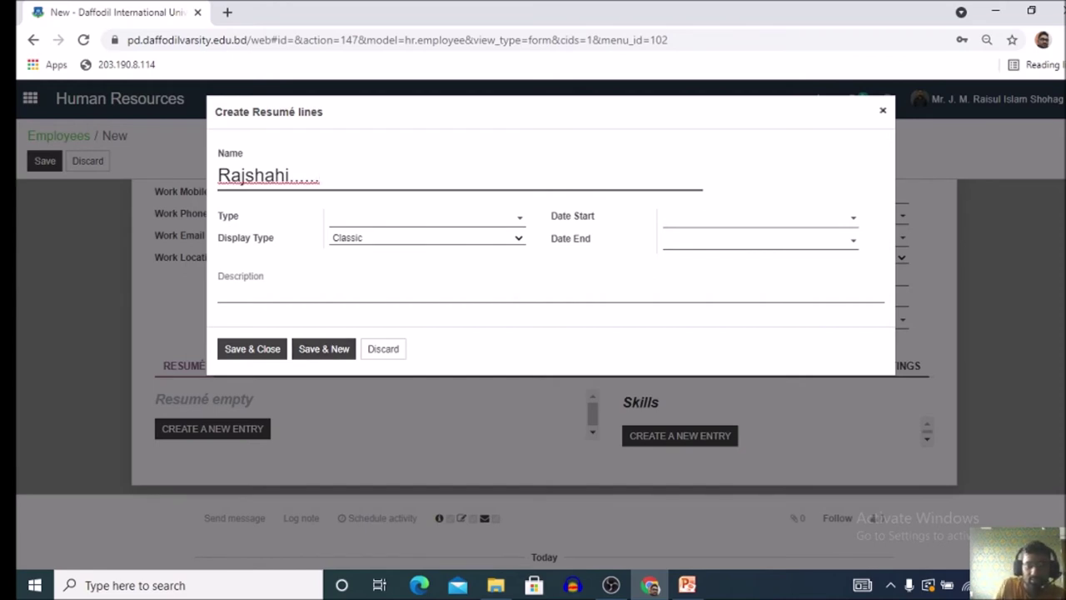
click(383, 350)
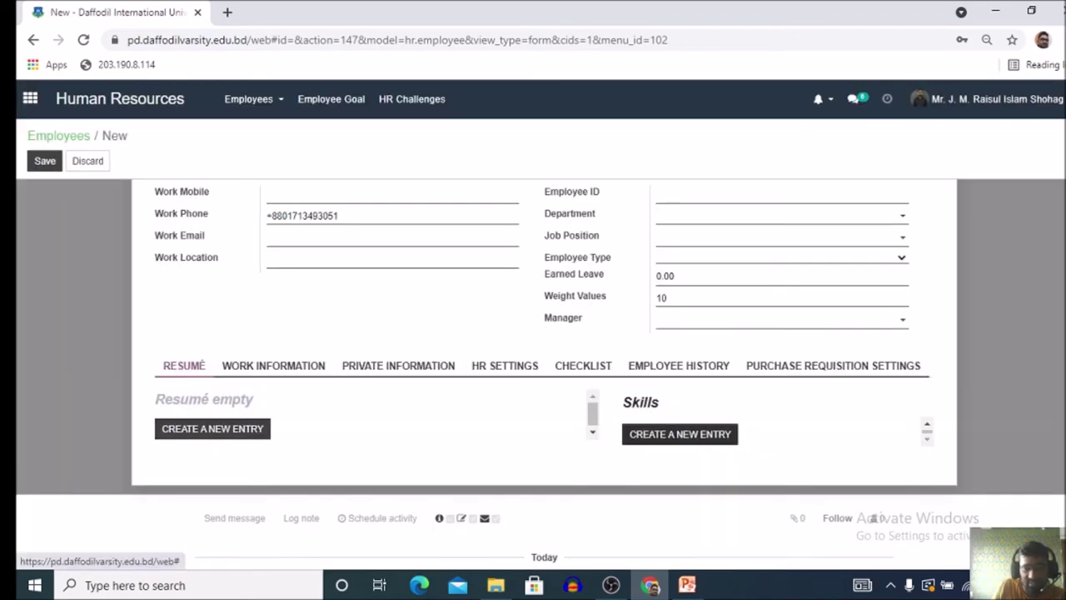
- Start a new skill entry with the skill type AutoCad
click(680, 434)
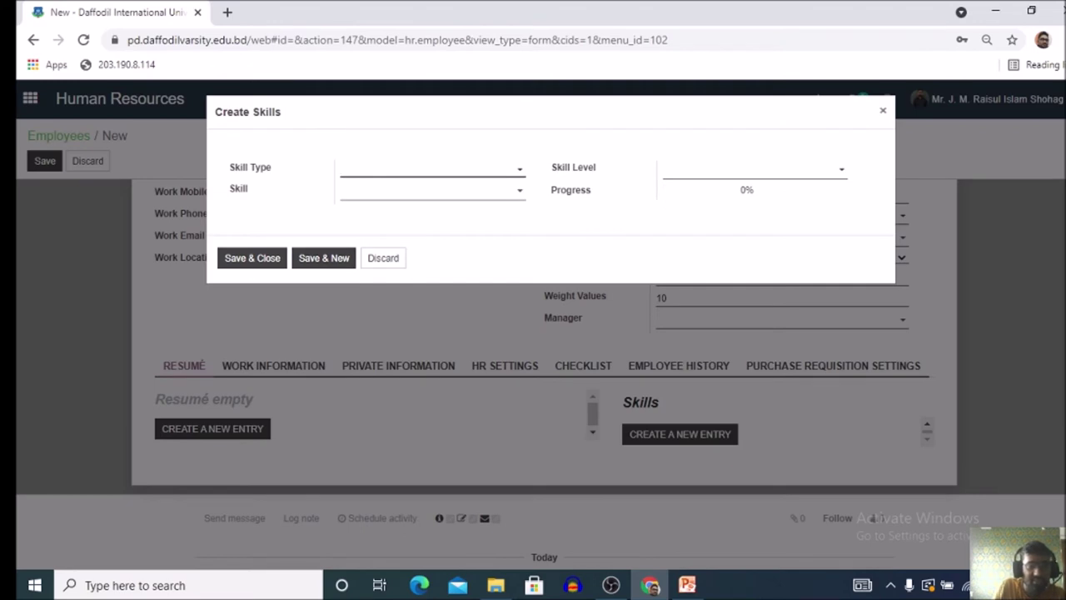
click(430, 169)
key(Down)
key(Down)
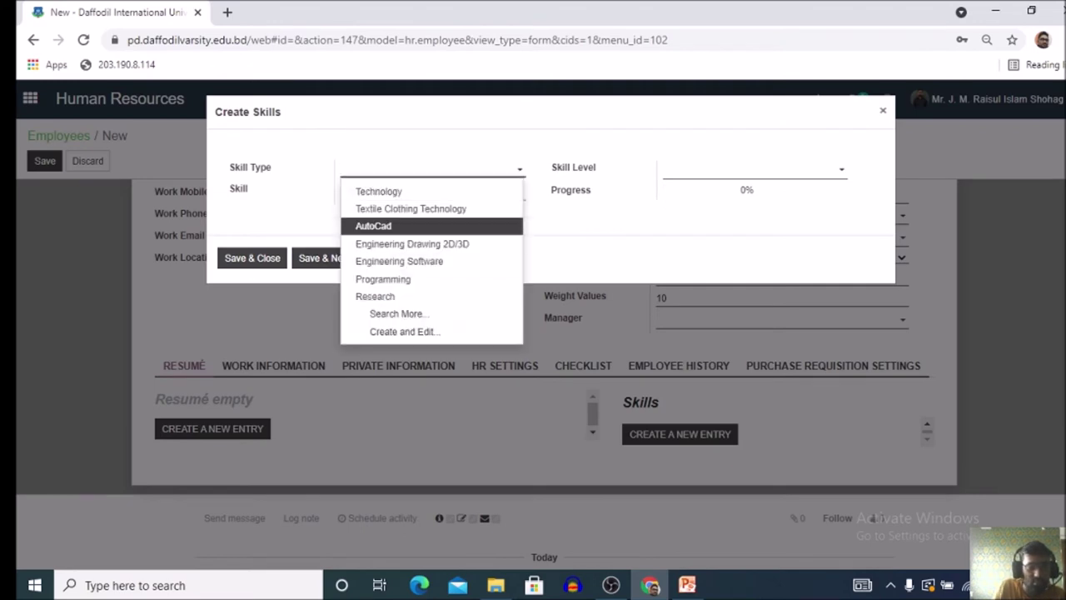
key(Return)
- Look at the skills and skill levels offered for the AutoCad skill type
click(429, 193)
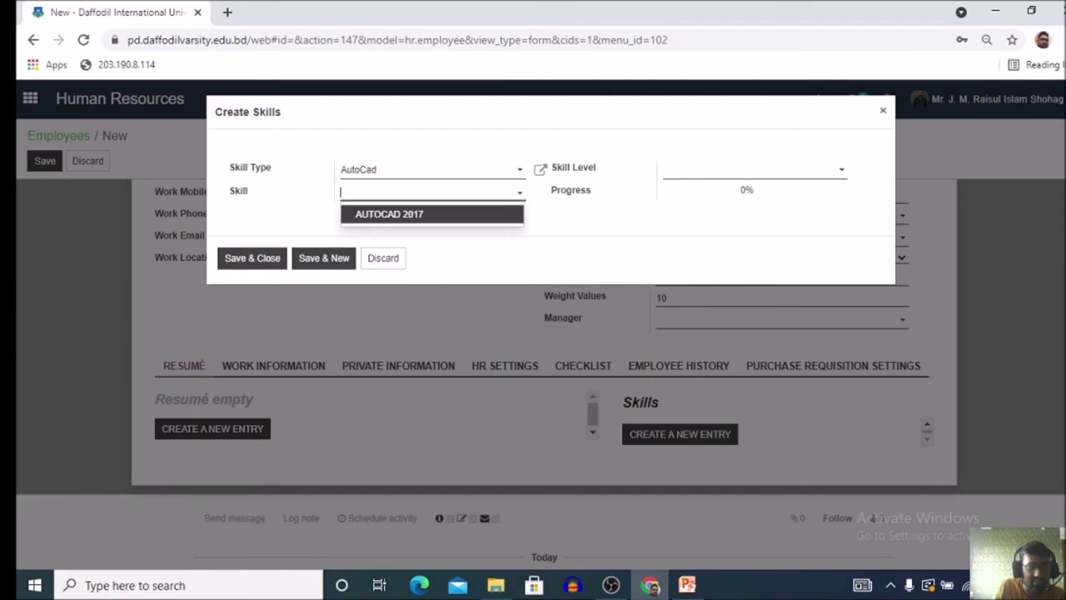
key(Down)
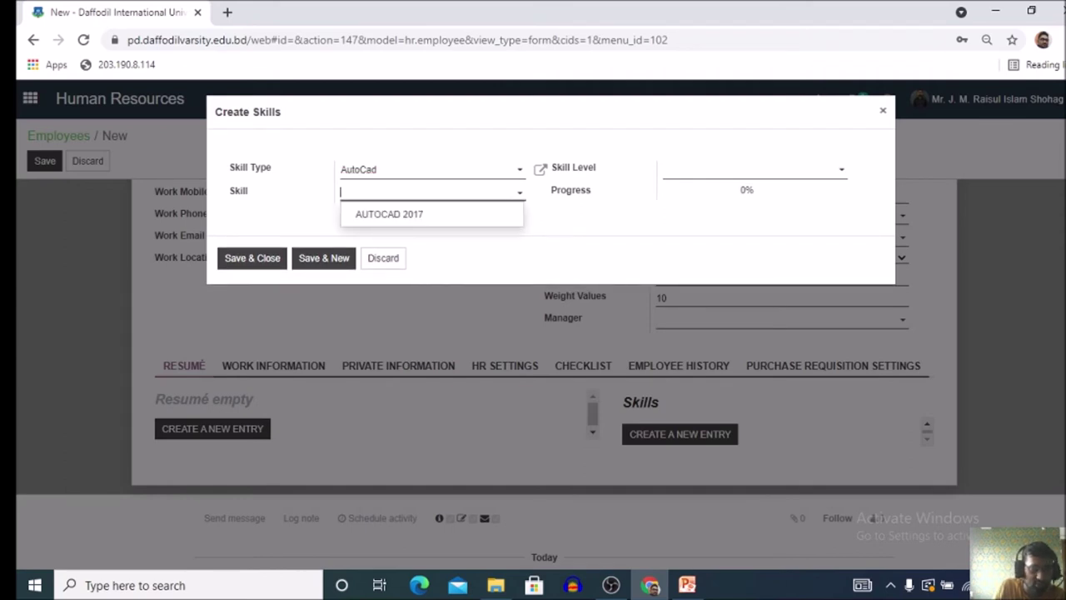
key(Down)
key(Up)
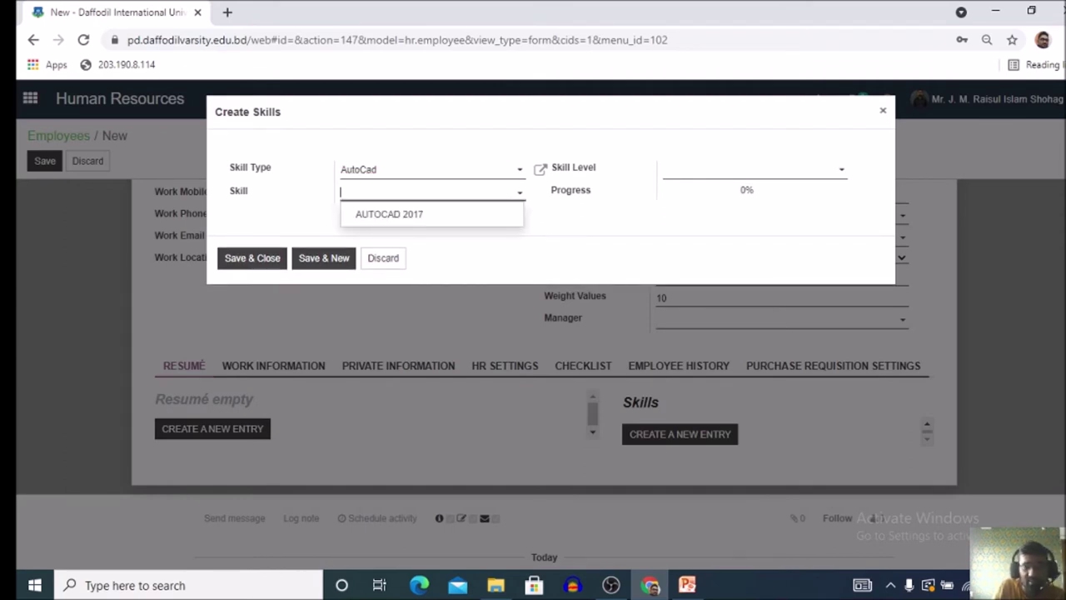
key(Tab)
key(Down)
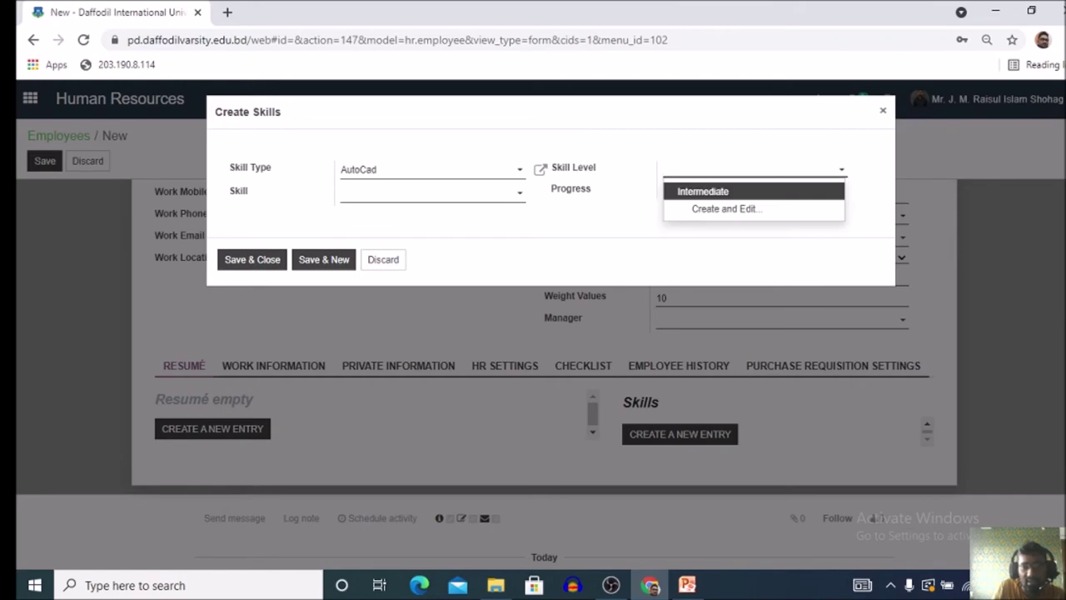
key(Up)
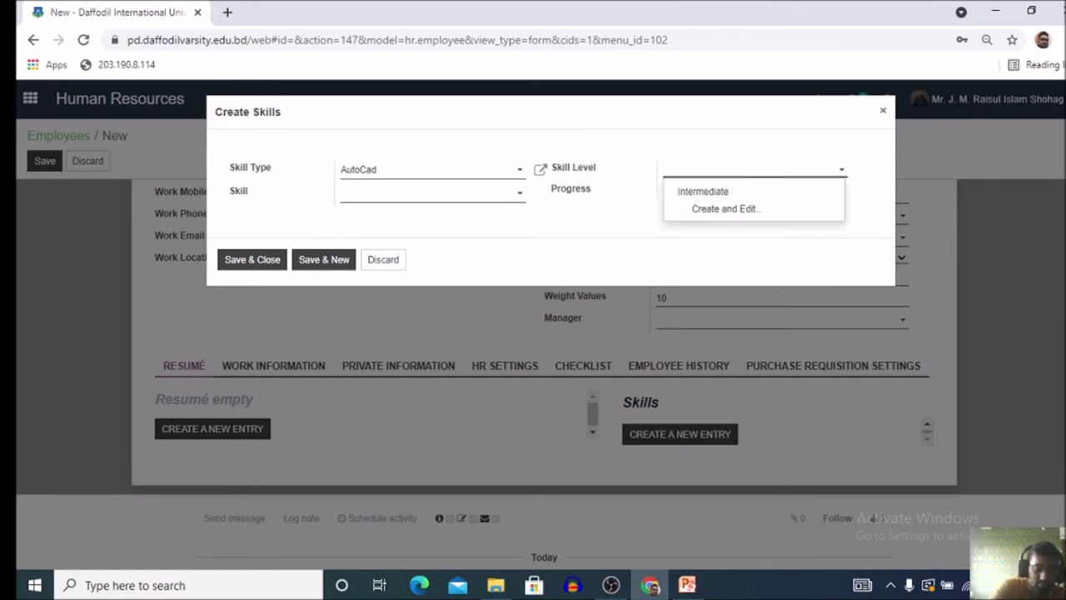
- Try "best" as the skill level and clear it again
text(bes)
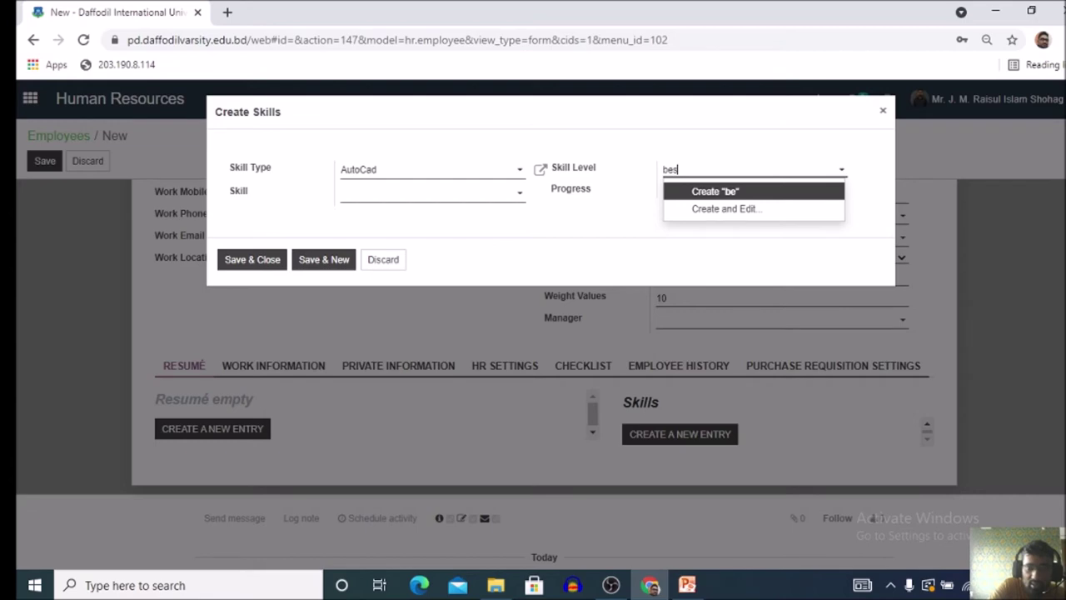
text(t)
key(BackSpace)
key(BackSpace)
key(BackSpace)
key(BackSpace)
key(Down)
key(Down)
key(Escape)
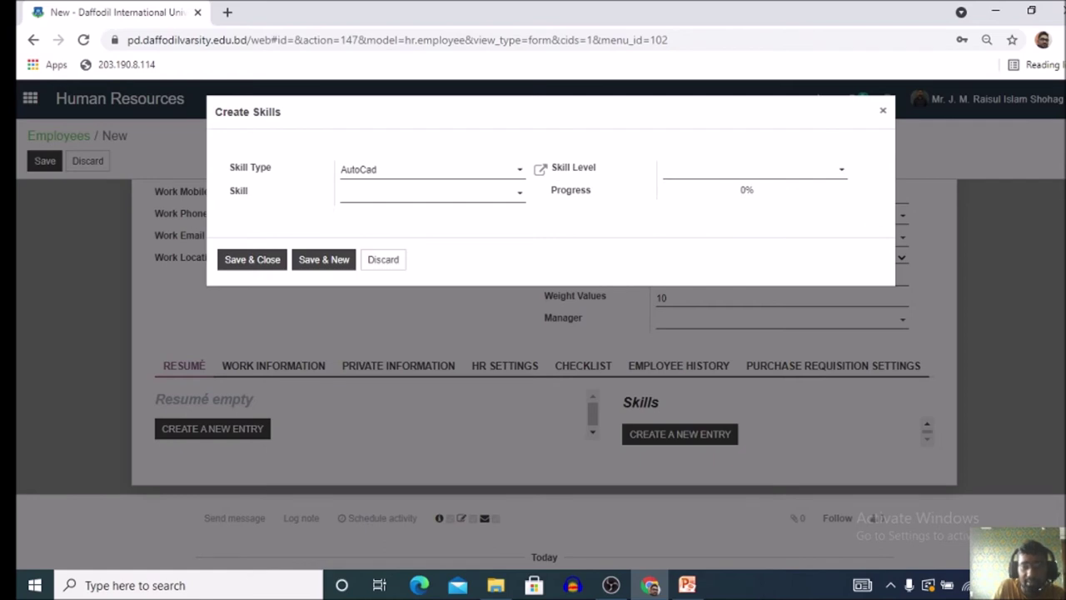
- Set the skill level to Intermediate, and abandon the skill entry without saving
click(752, 170)
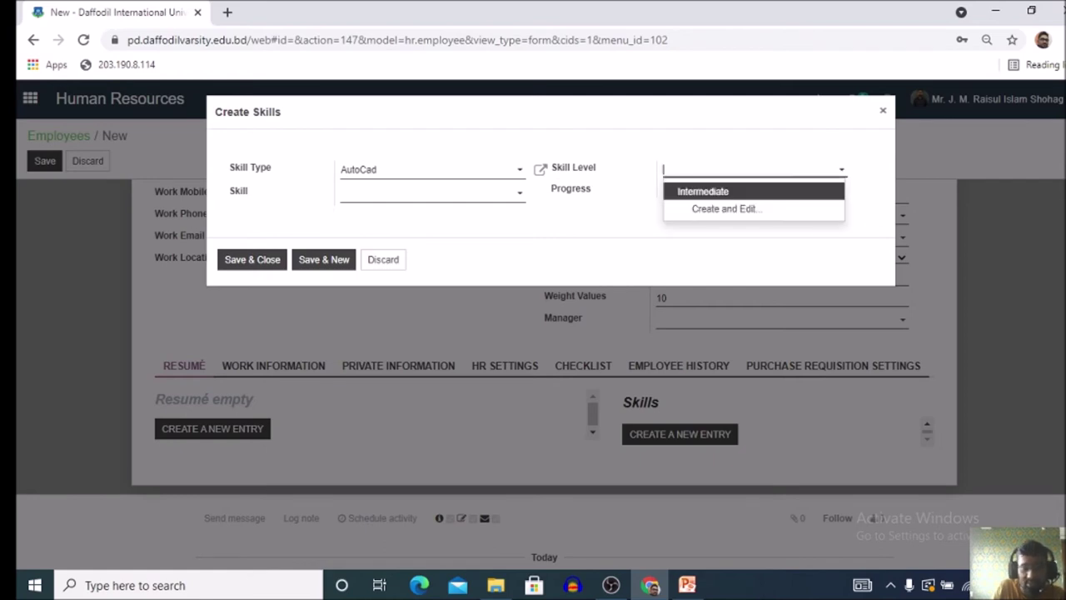
key(Return)
drag(766, 191, 751, 192)
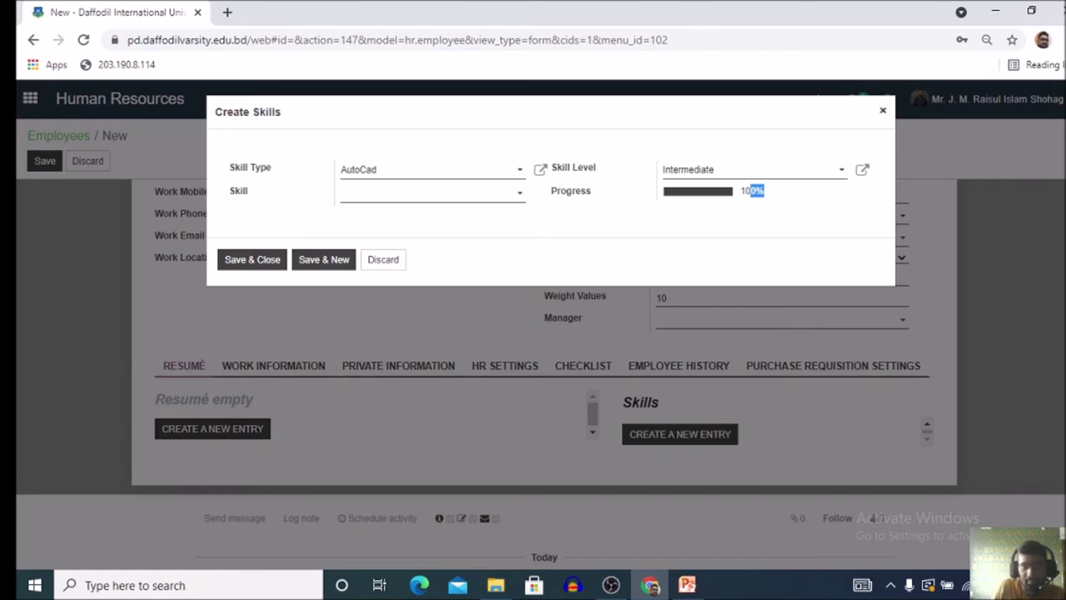
key(Escape)
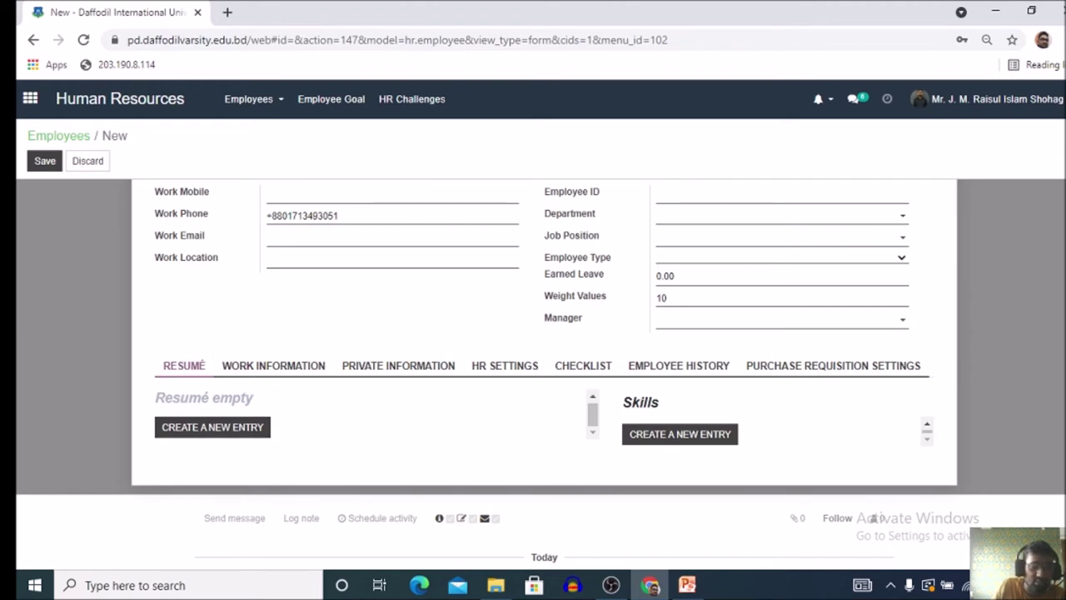
- Examine the new employee's work information, including the work address choices and the coach field
click(273, 366)
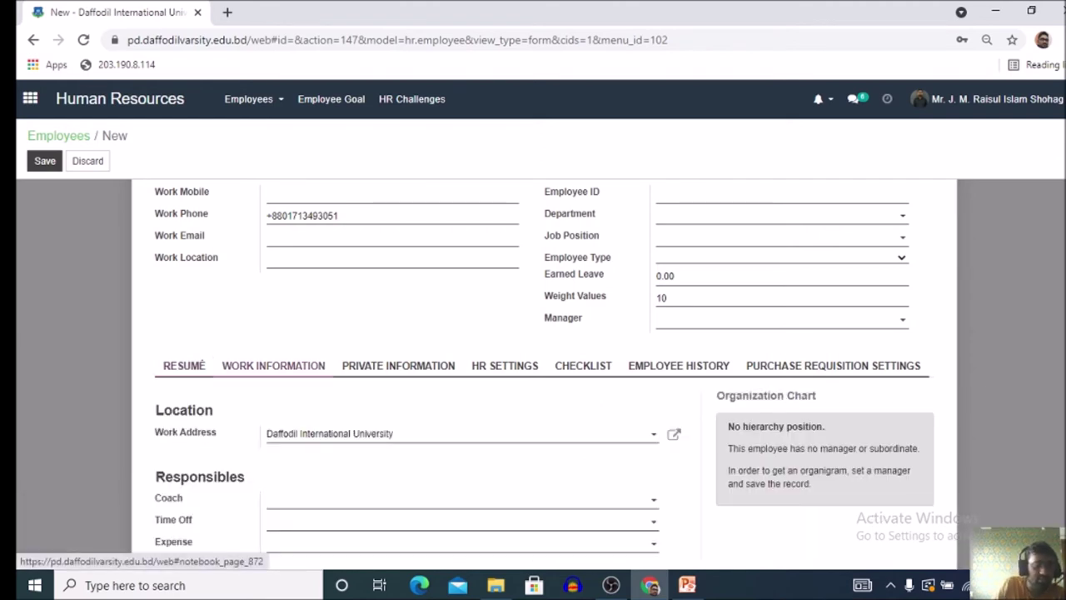
scroll(273, 366, down, 1)
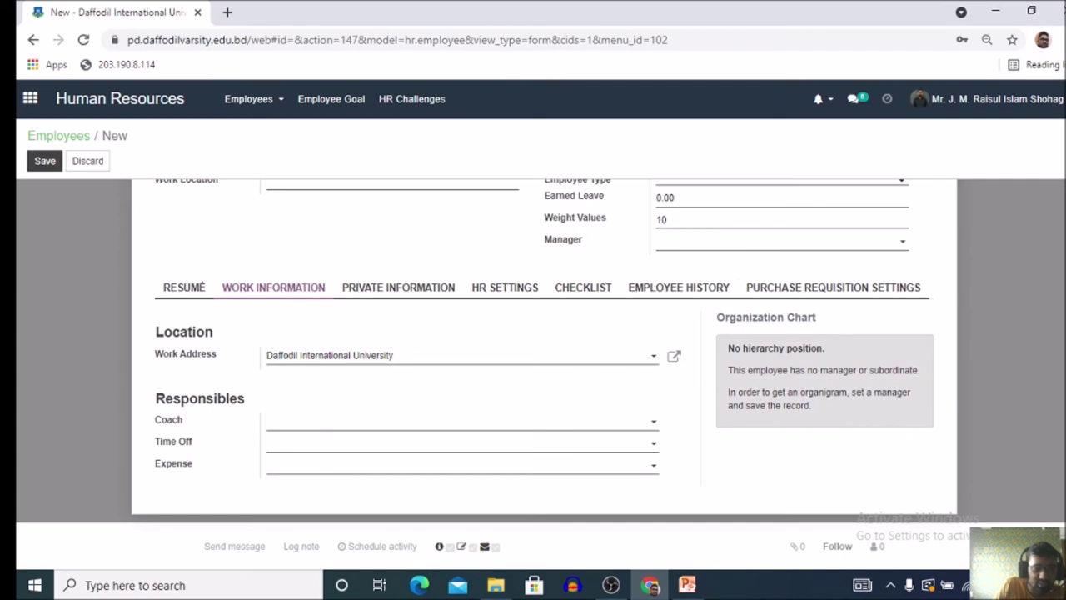
click(460, 355)
key(Down)
key(Down)
key(Down)
key(Up)
key(Up)
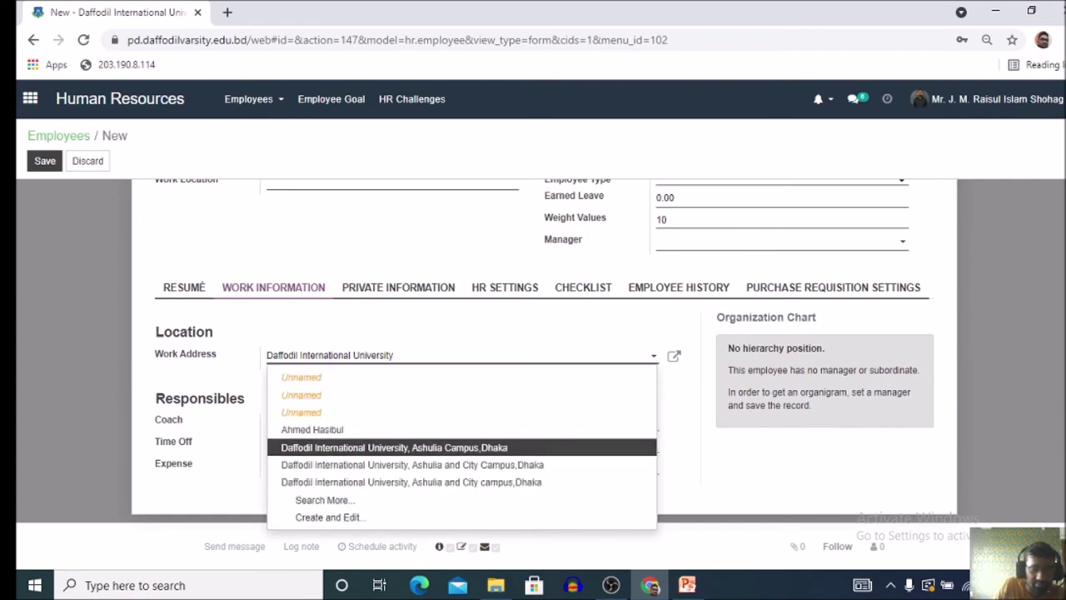
key(Escape)
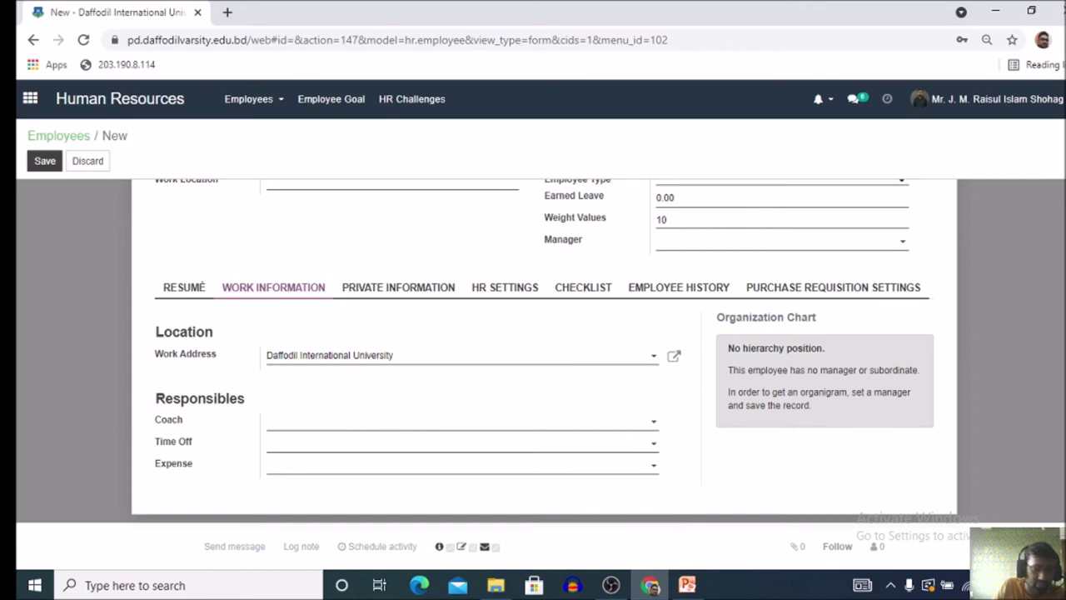
click(460, 422)
key(Escape)
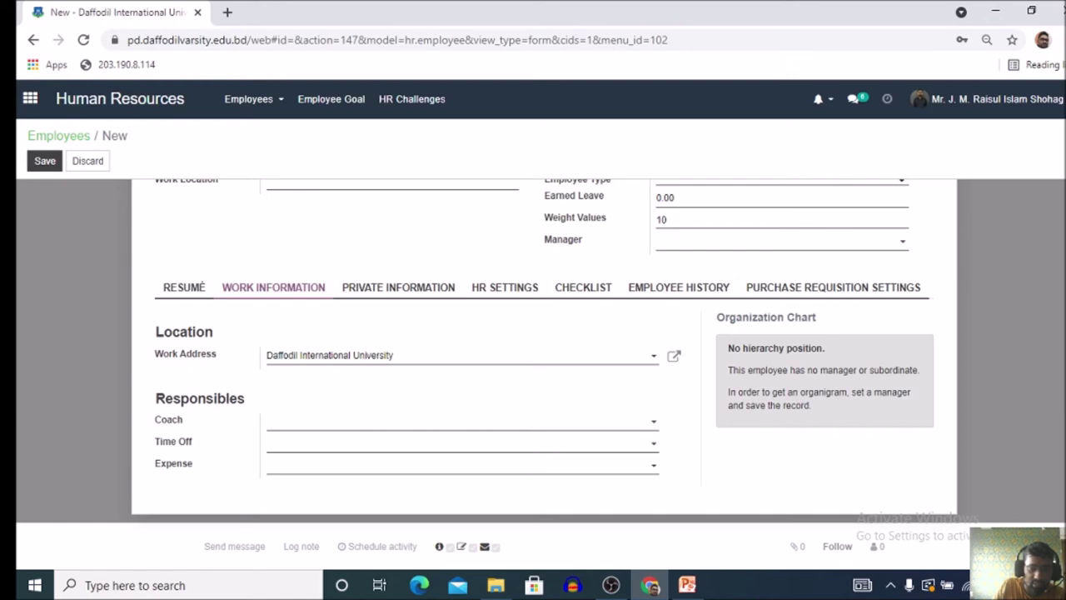
- Review the new employee's private information, from private contact and citizenship to emergency, work permit and education details
scroll(400, 367, up, 3)
scroll(399, 367, down, 2)
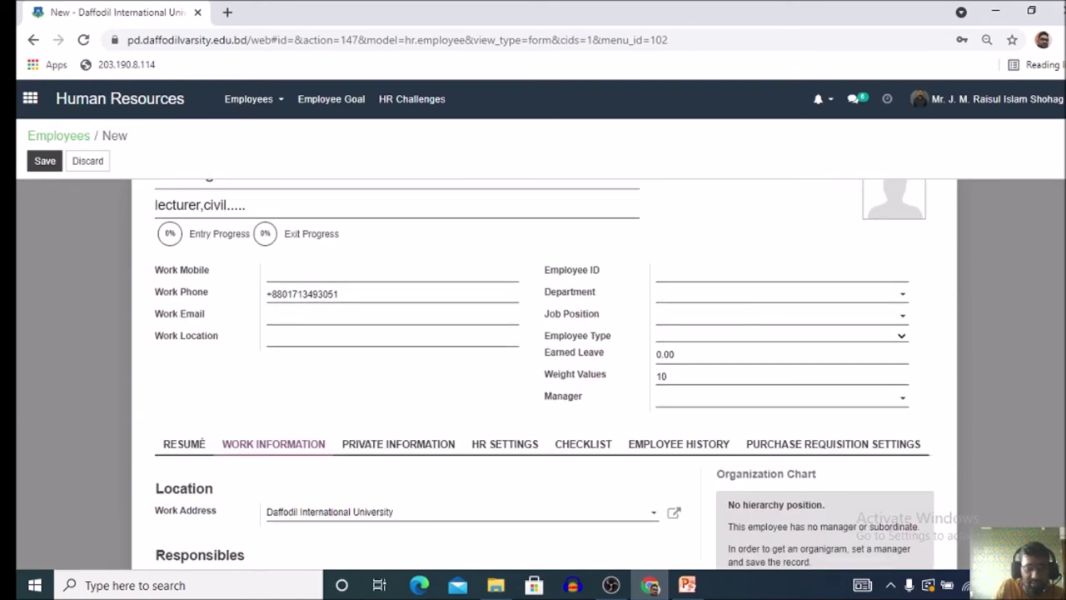
click(398, 366)
scroll(399, 367, down, 2)
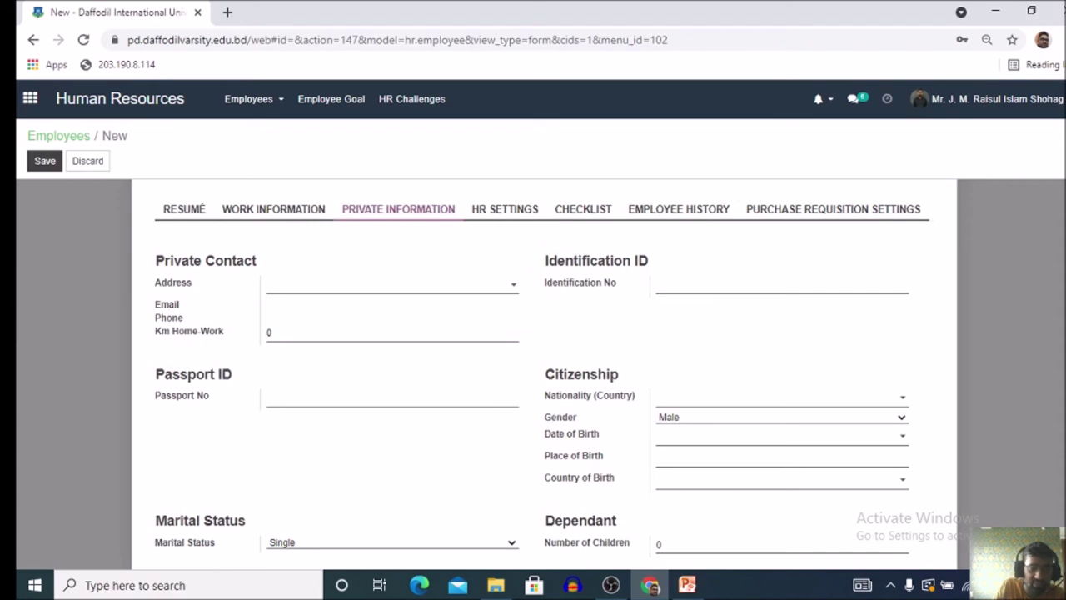
scroll(533, 375, down, 2)
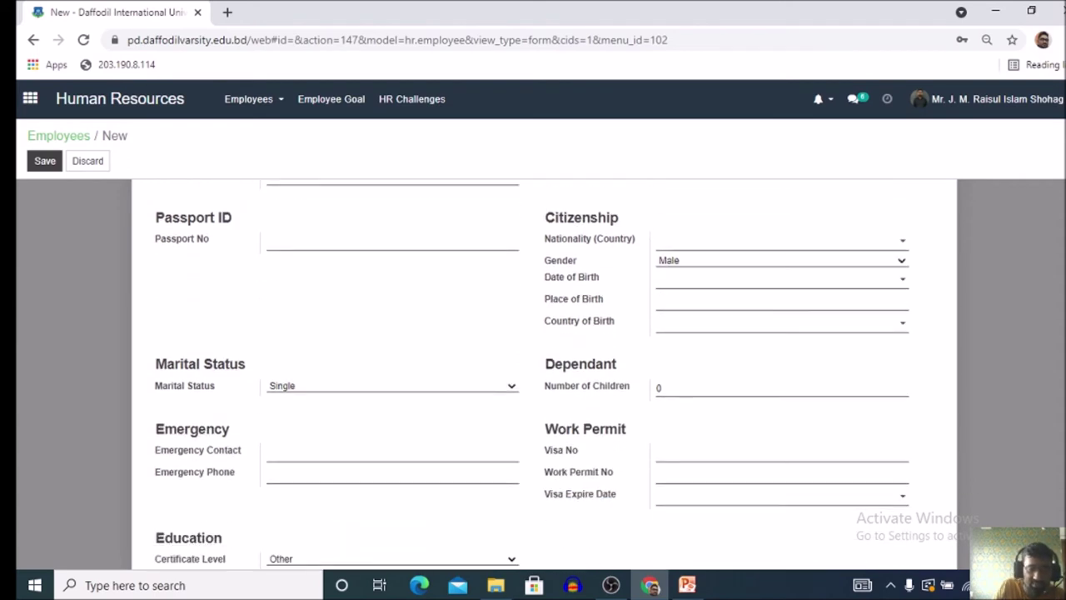
scroll(533, 375, up, 2)
scroll(533, 375, down, 2)
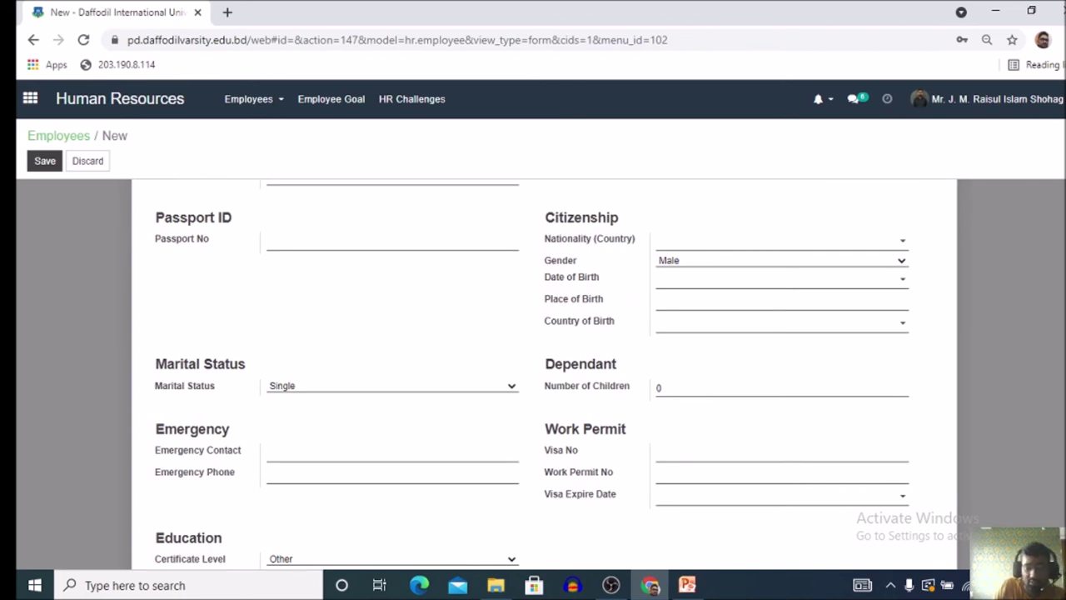
scroll(533, 375, down, 2)
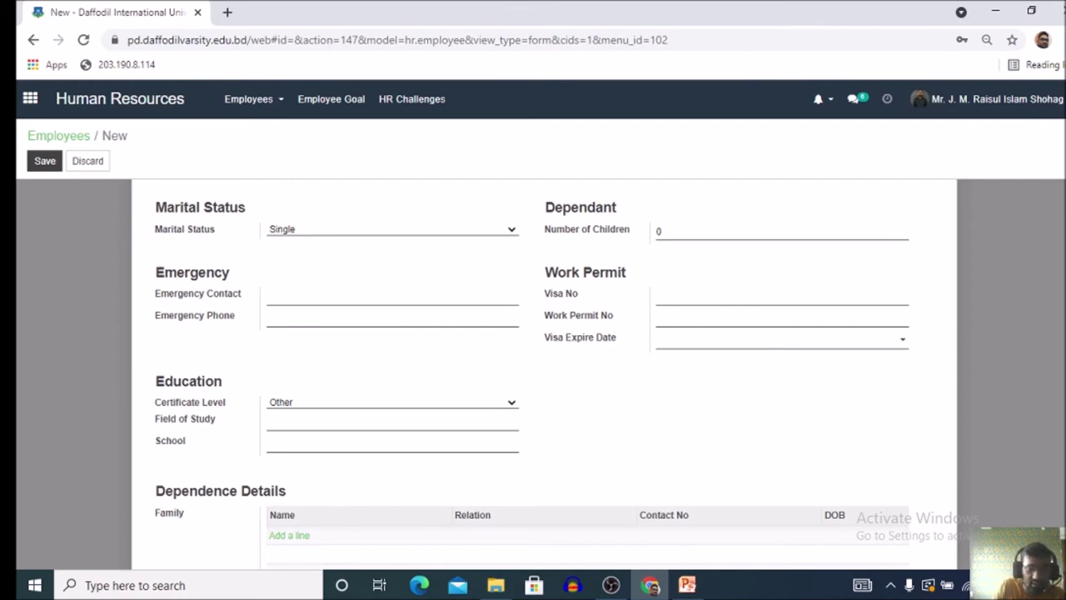
scroll(533, 375, down, 2)
- Choose Other as the certificate level, check the field of study and school fields, and start a family line under Dependence Details
click(392, 246)
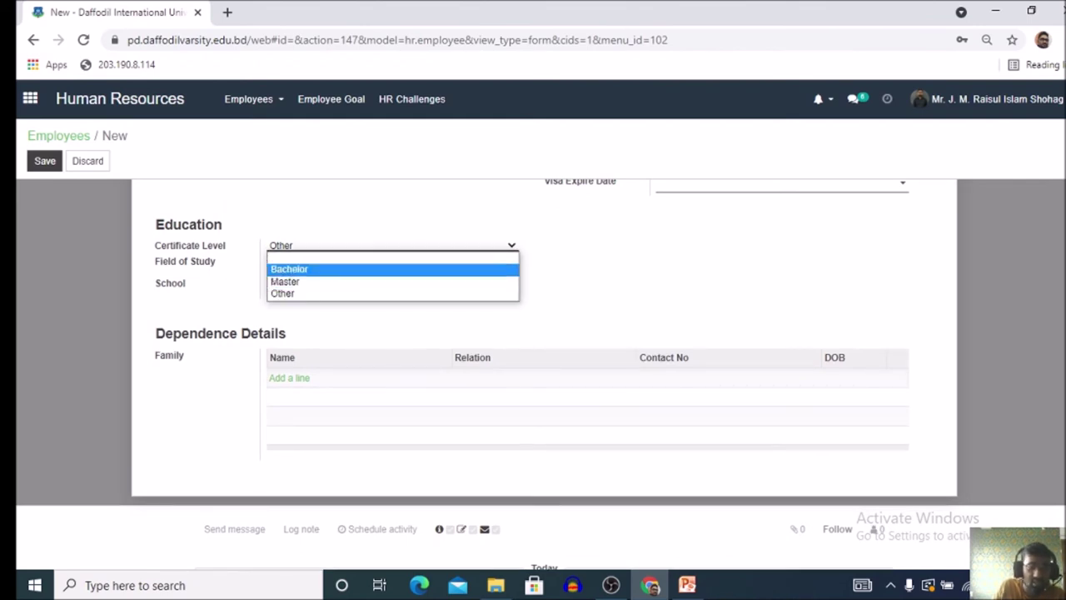
click(392, 294)
click(392, 264)
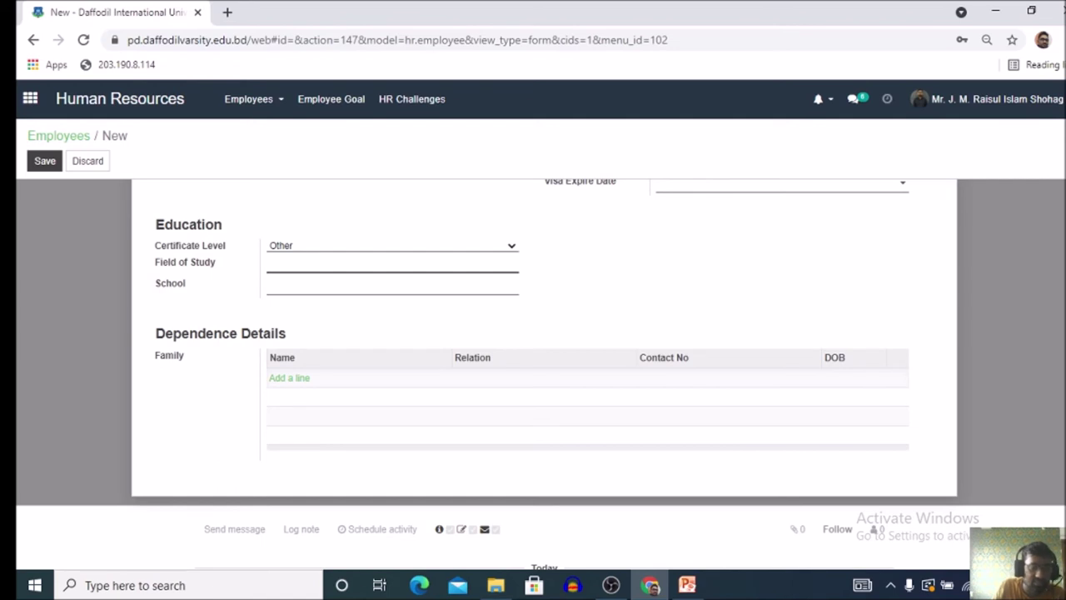
click(270, 285)
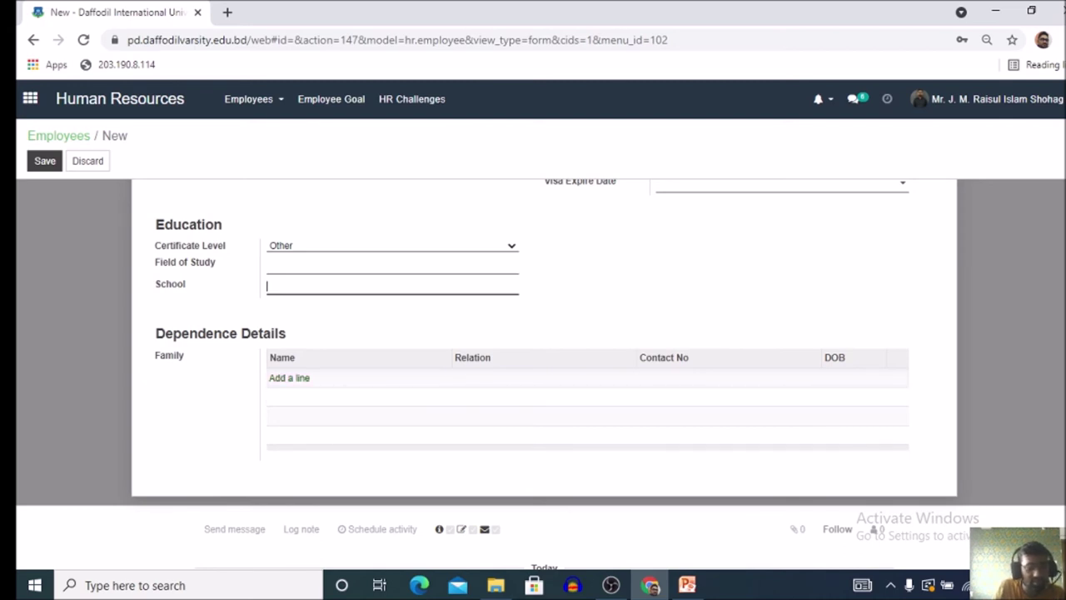
click(289, 377)
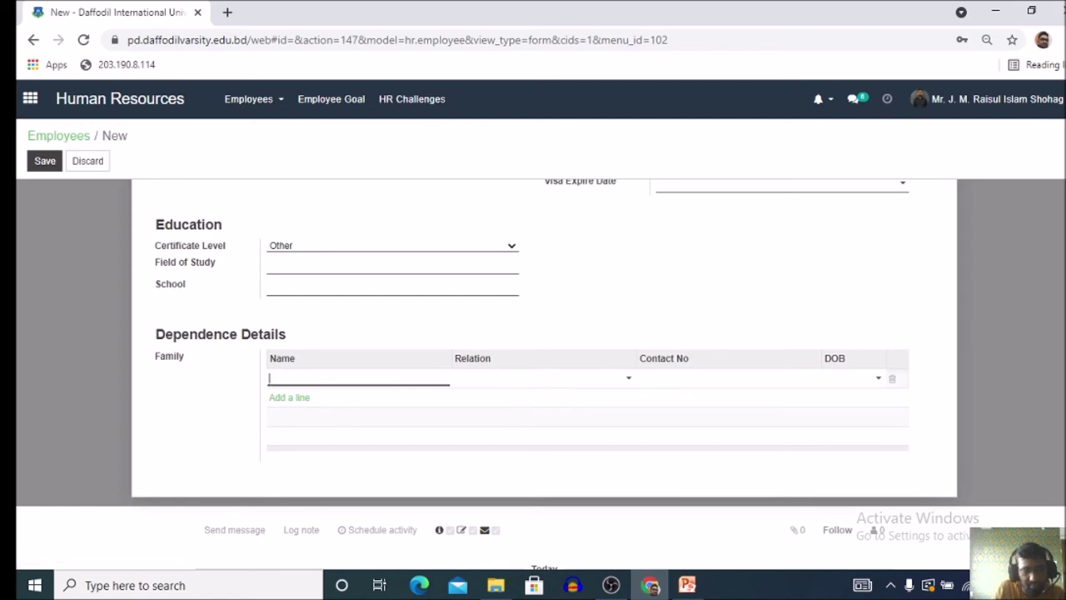
scroll(541, 374, up, 10)
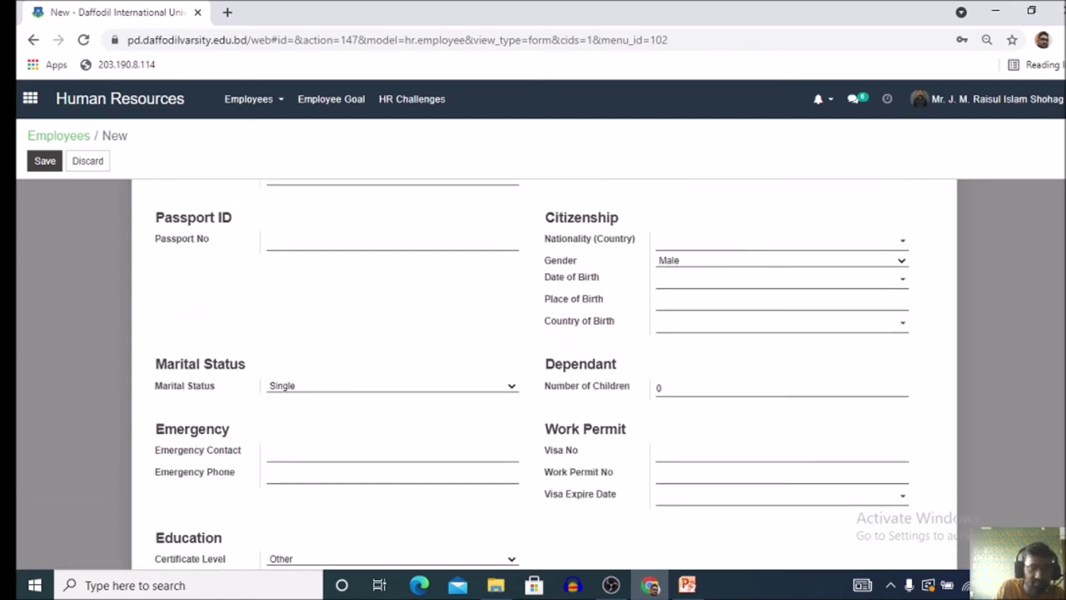
- Leave the unsaved new employee record, discarding its changes, and return to the employee list
scroll(541, 374, down, 3)
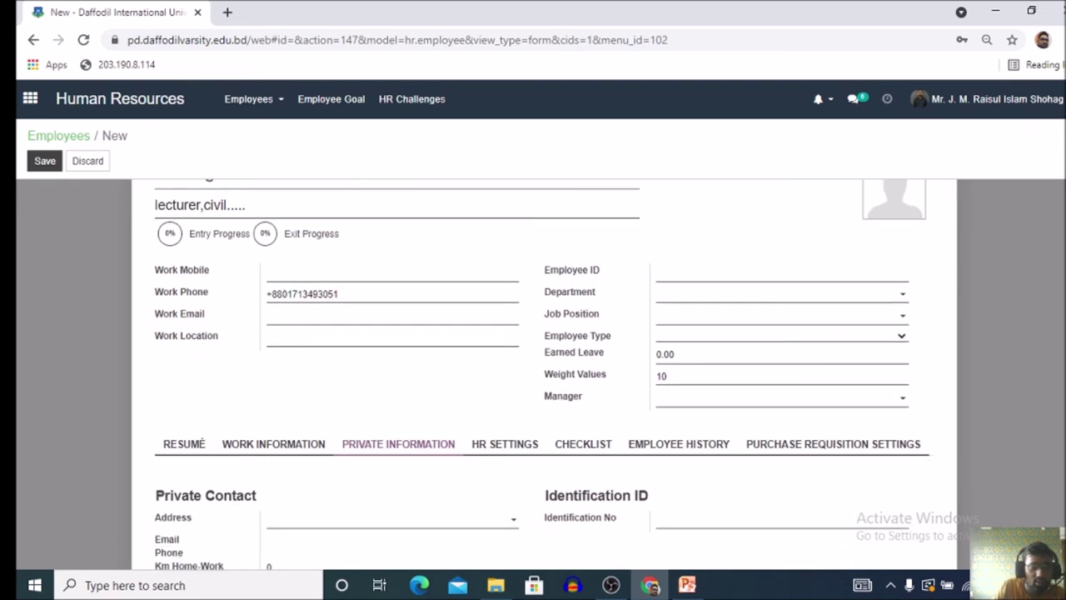
scroll(541, 374, up, 3)
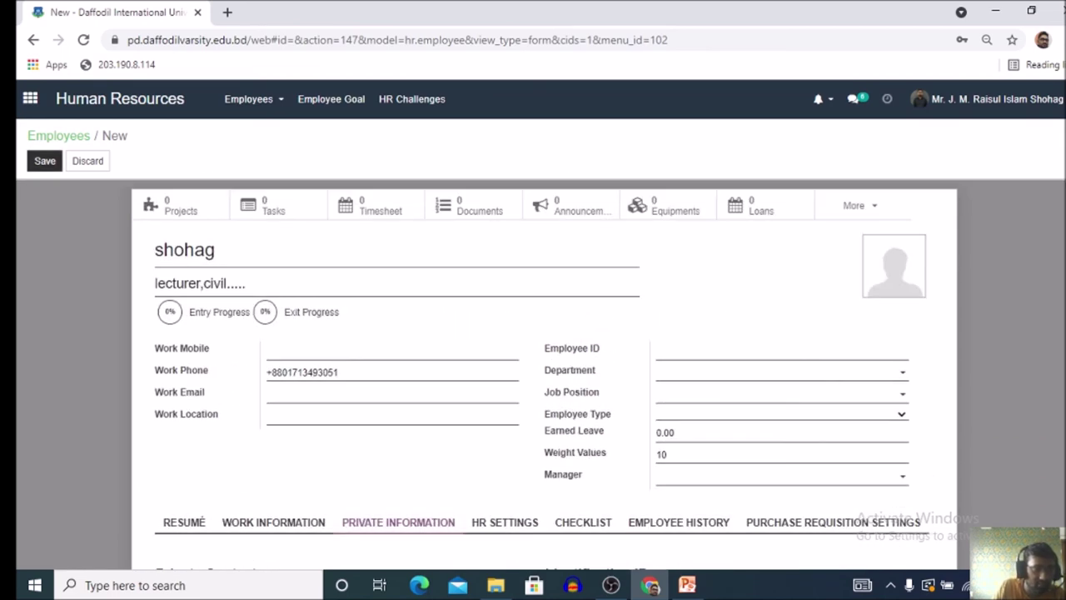
scroll(541, 374, down, 2)
scroll(540, 374, up, 2)
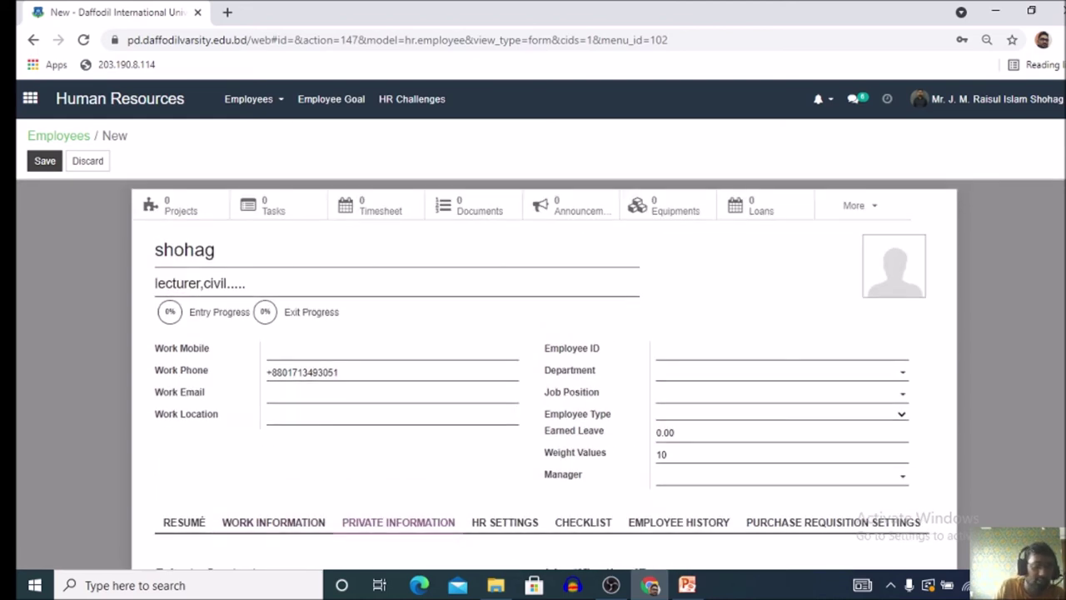
click(58, 136)
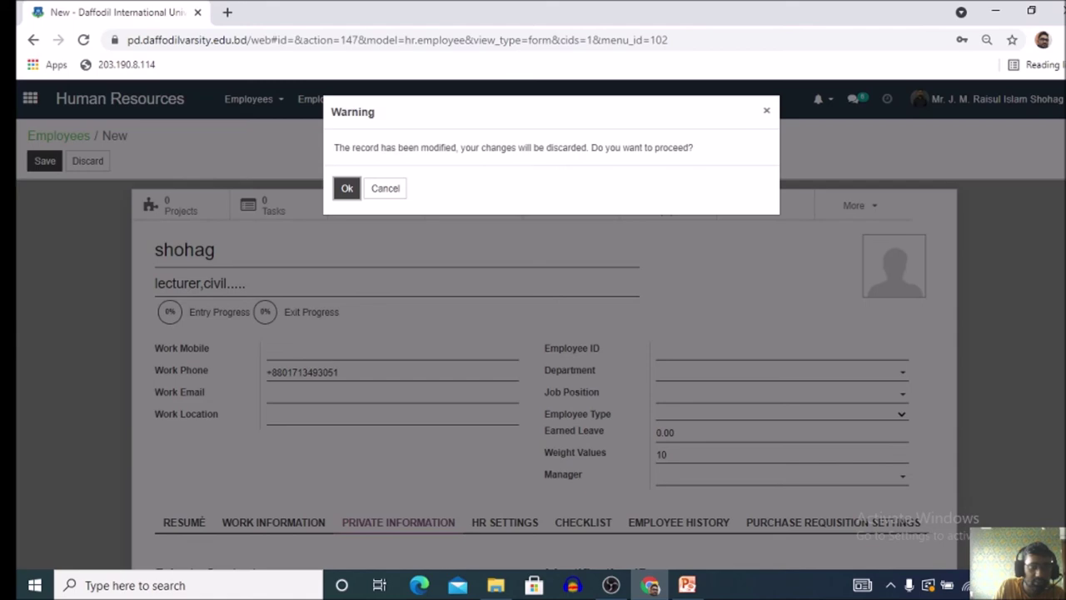
click(347, 189)
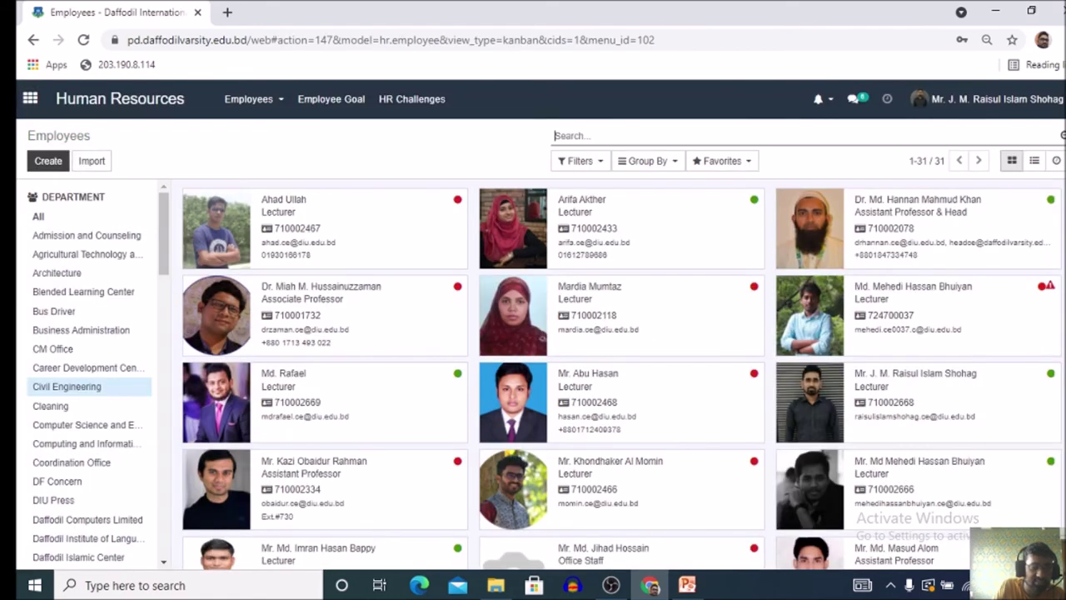
- Open the signed-in lecturer's own record from the Civil Engineering employee list
scroll(622, 374, down, 2)
scroll(622, 374, up, 2)
scroll(622, 374, down, 2)
scroll(623, 374, up, 2)
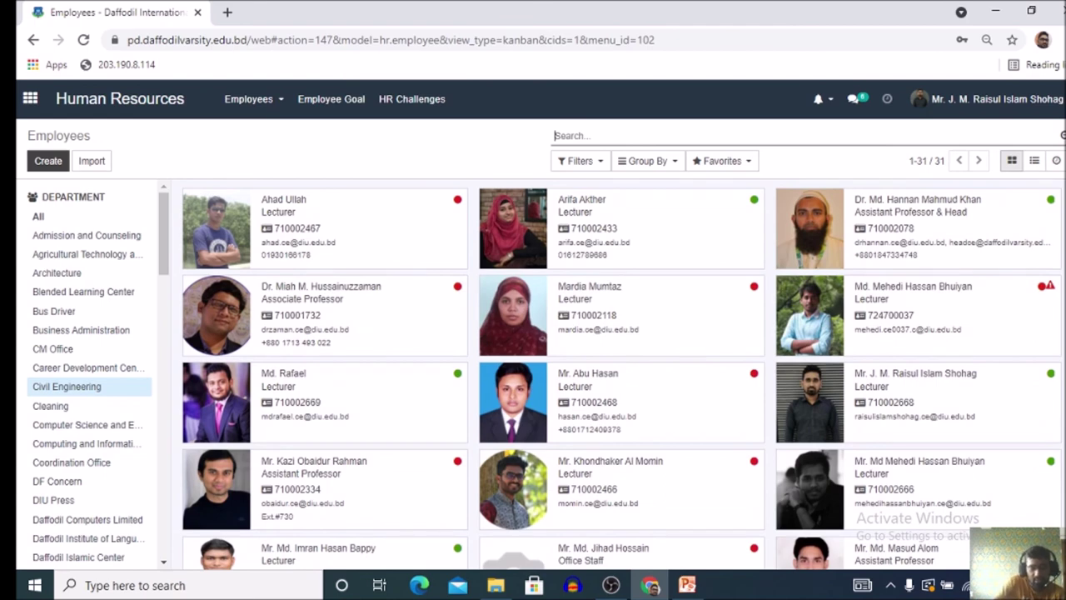
scroll(623, 374, down, 1)
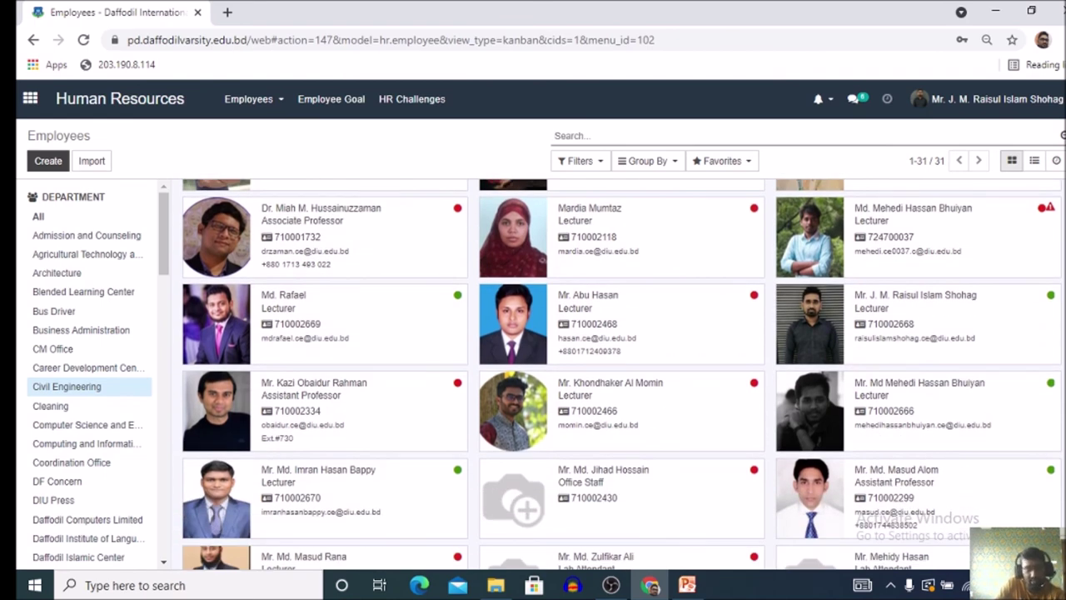
scroll(623, 374, up, 1)
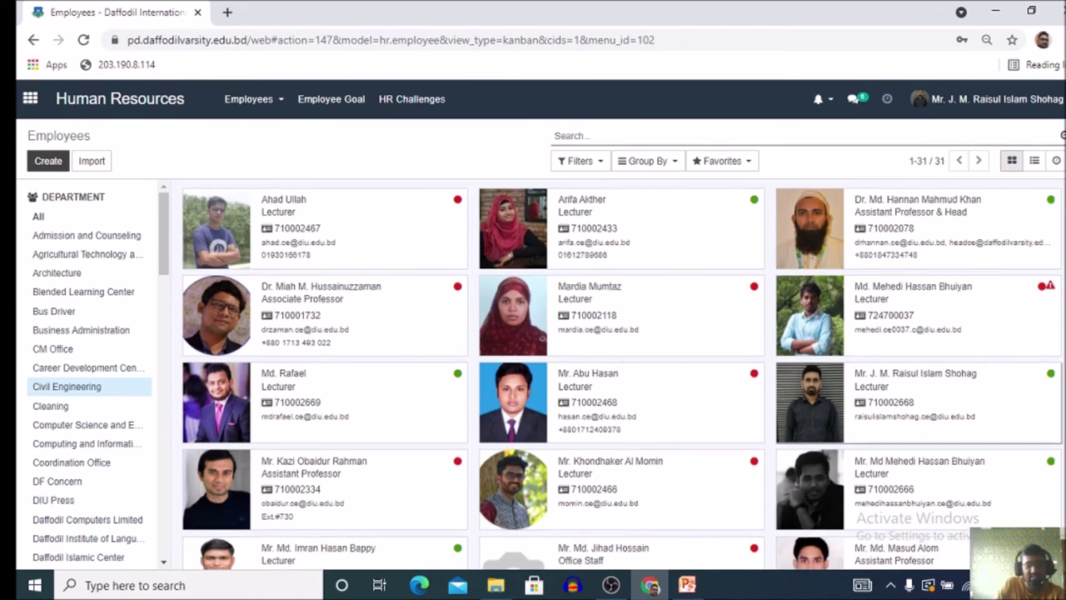
click(916, 398)
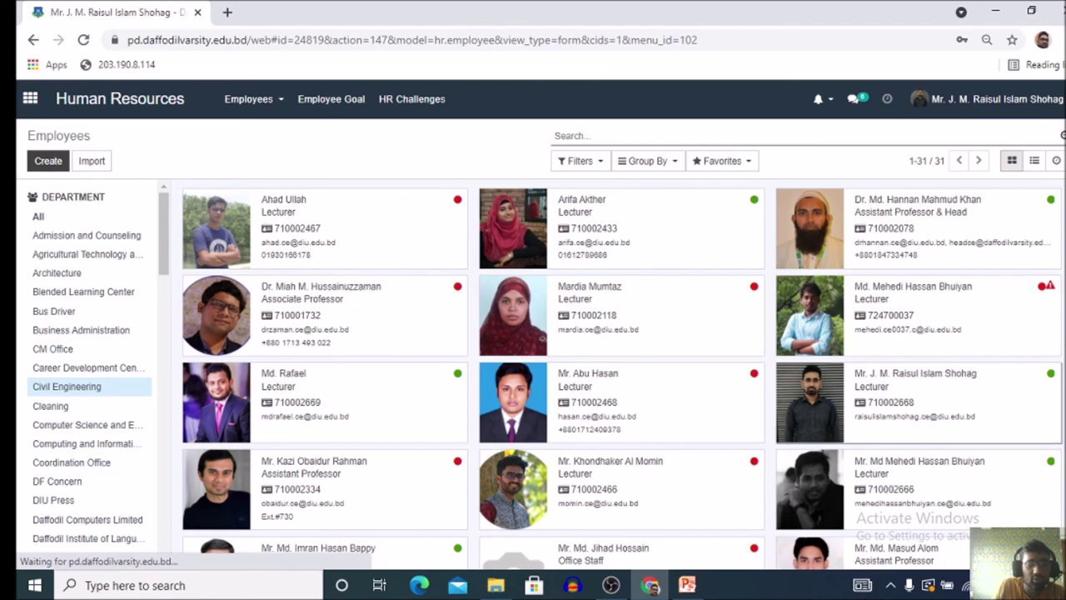
- Review the record's résumé sections, including professional memberships, educational qualifications and training, along with the skills
scroll(375, 375, down, 4)
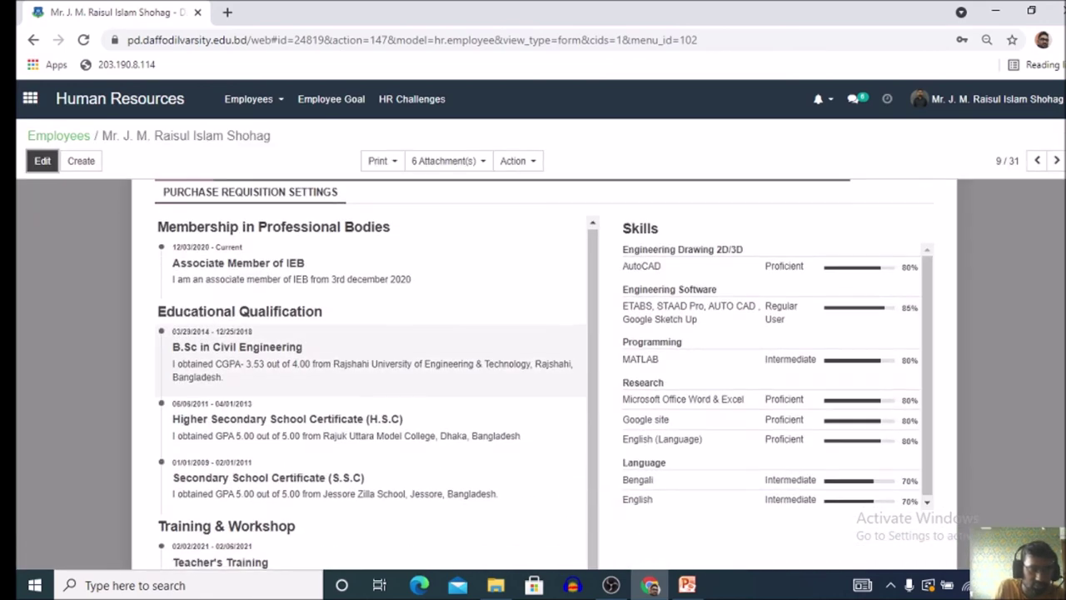
scroll(375, 375, down, 6)
scroll(358, 374, down, 4)
scroll(358, 375, up, 5)
scroll(358, 375, down, 4)
scroll(358, 375, up, 10)
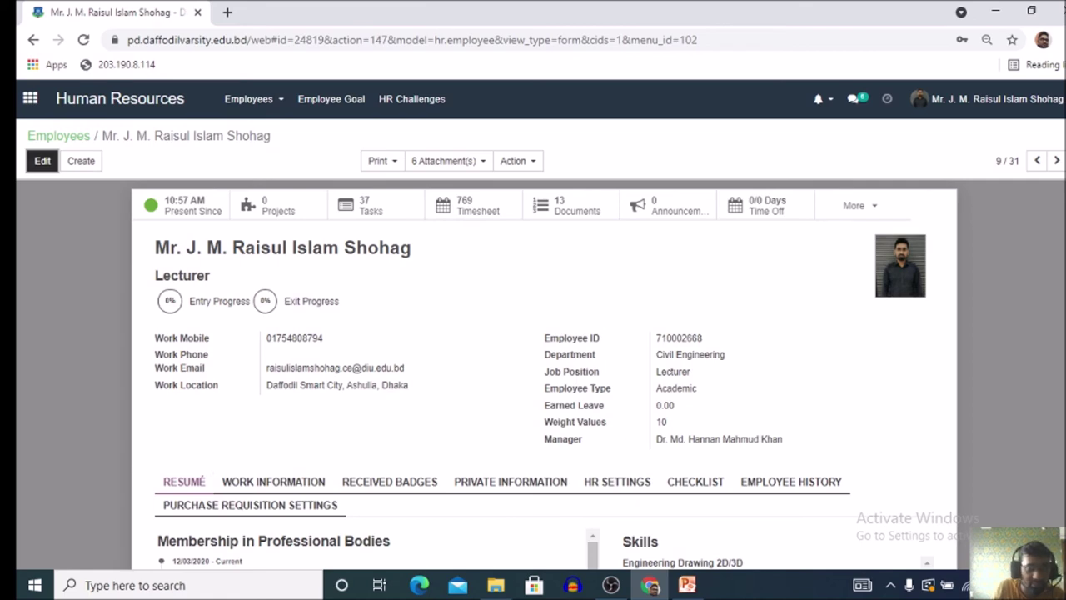
- Start editing the employee record and check the coach choices in the work information
click(41, 161)
scroll(533, 375, down, 3)
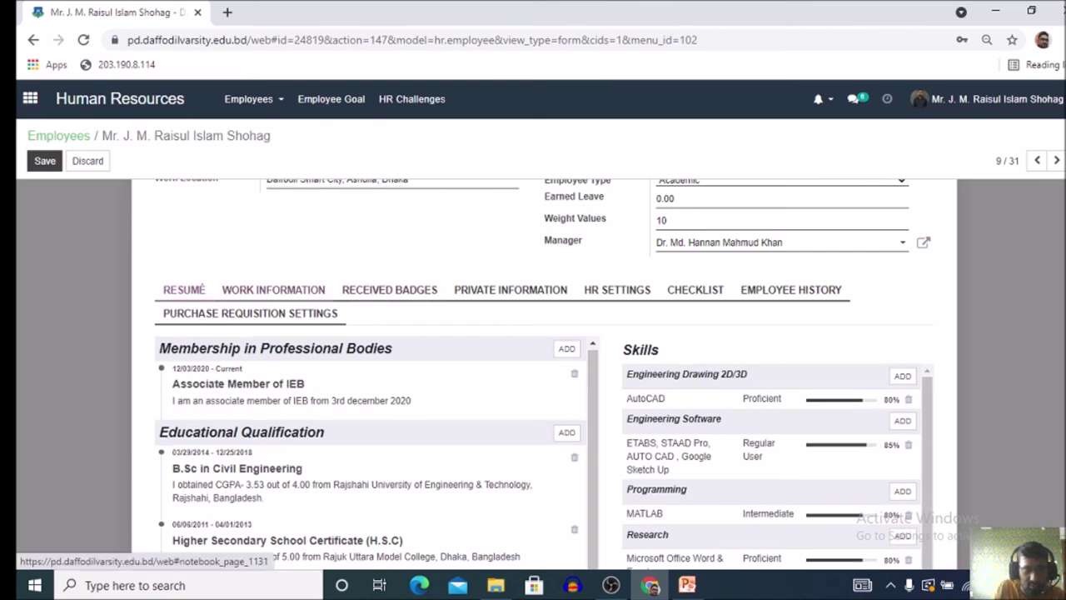
click(273, 289)
click(393, 447)
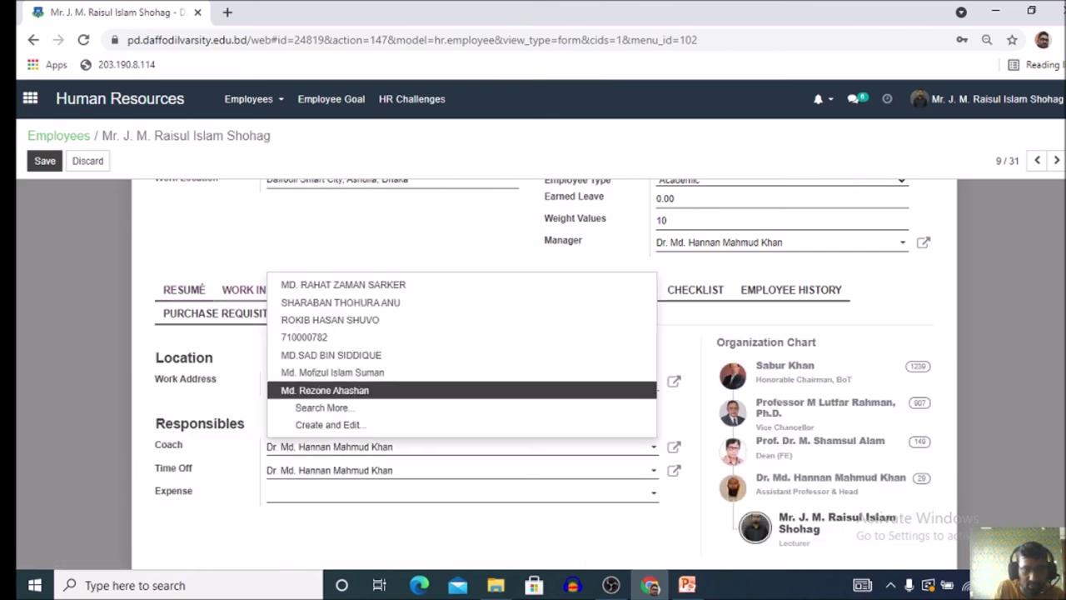
click(693, 319)
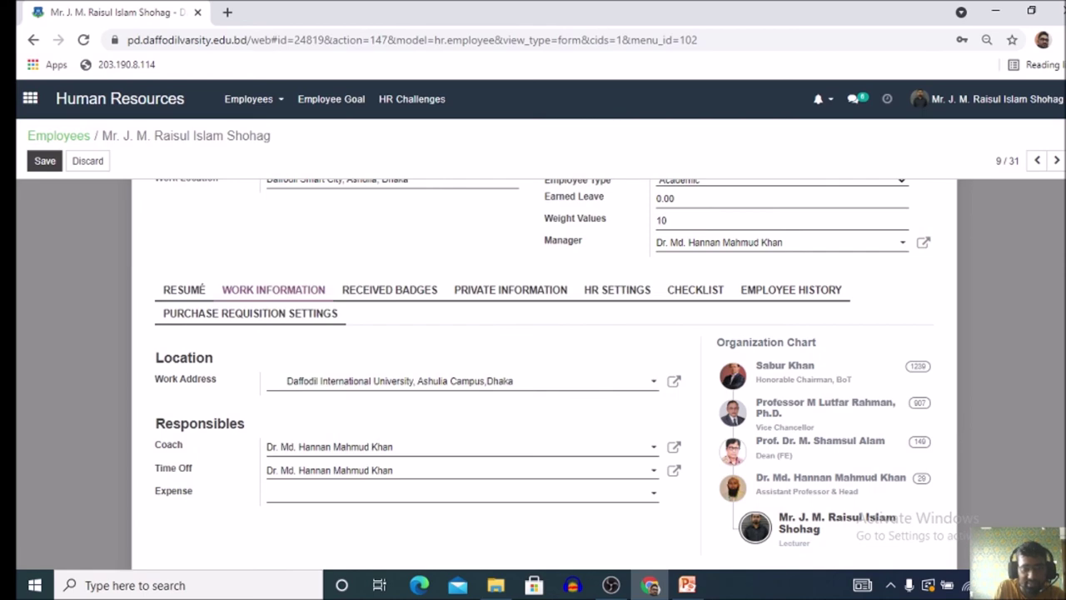
- Review the private information, from passport, citizenship and emergency contact to education and dependence details
click(511, 289)
scroll(510, 334, down, 5)
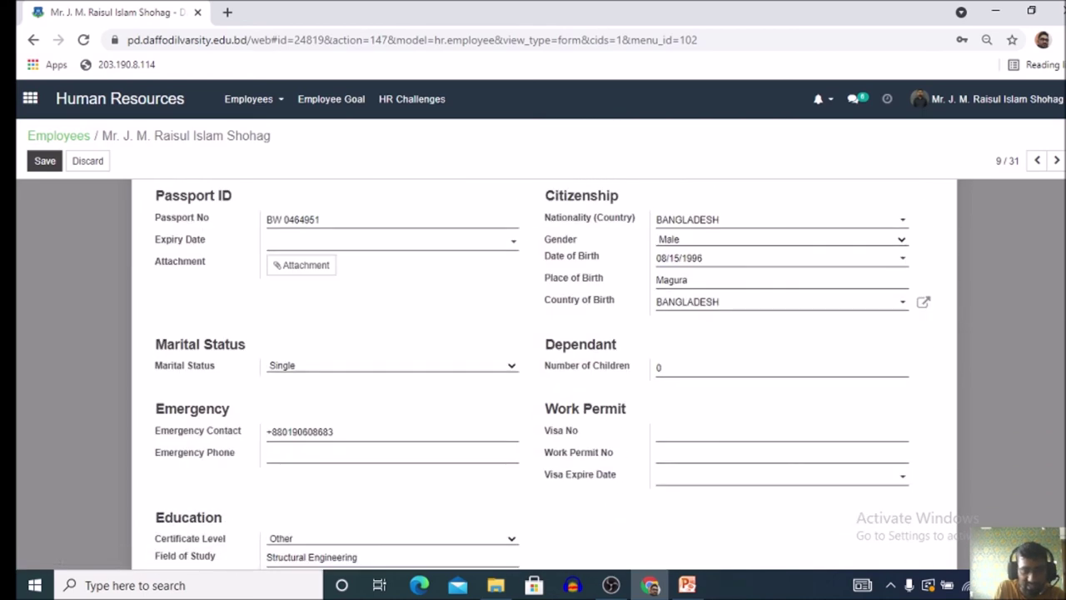
scroll(534, 375, down, 3)
scroll(533, 374, up, 2)
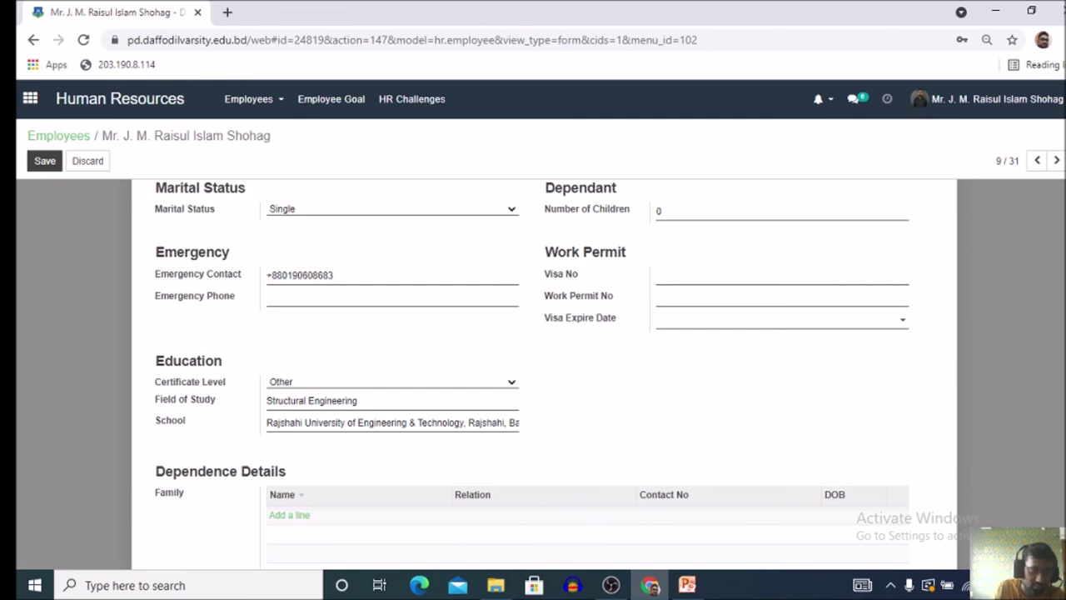
scroll(533, 375, up, 10)
scroll(533, 375, down, 1)
scroll(533, 375, down, 8)
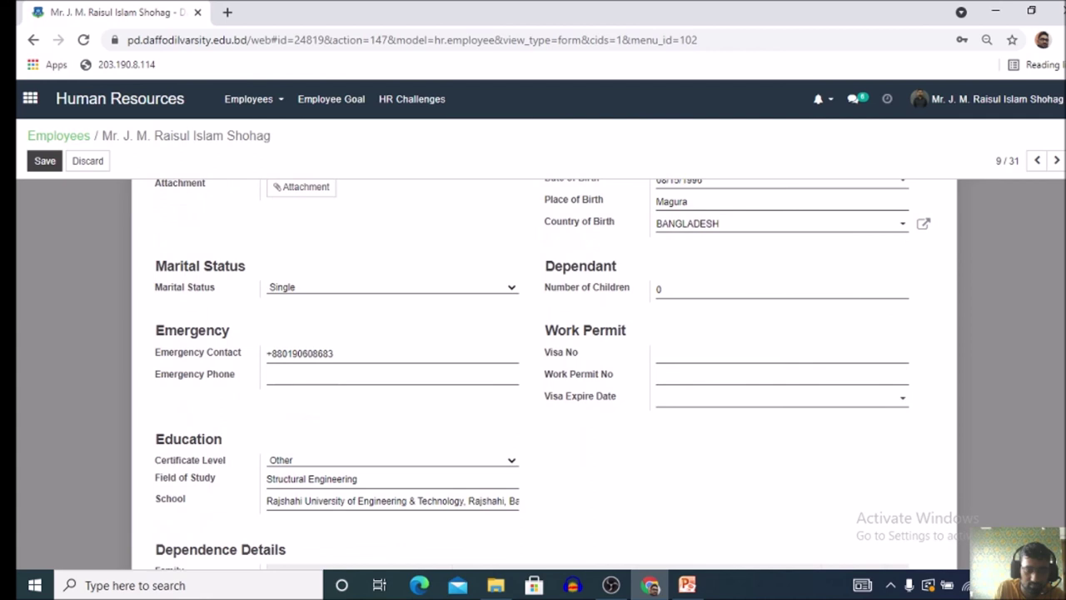
- Set the certificate level to Bachelor and the field of study to Civil Engineering under Education
click(392, 460)
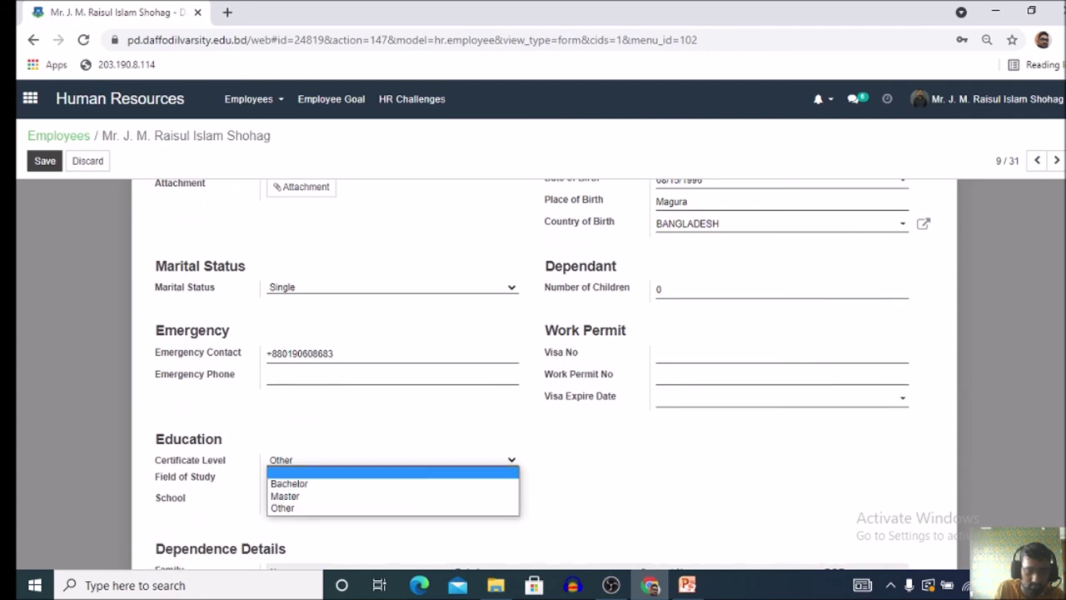
click(392, 484)
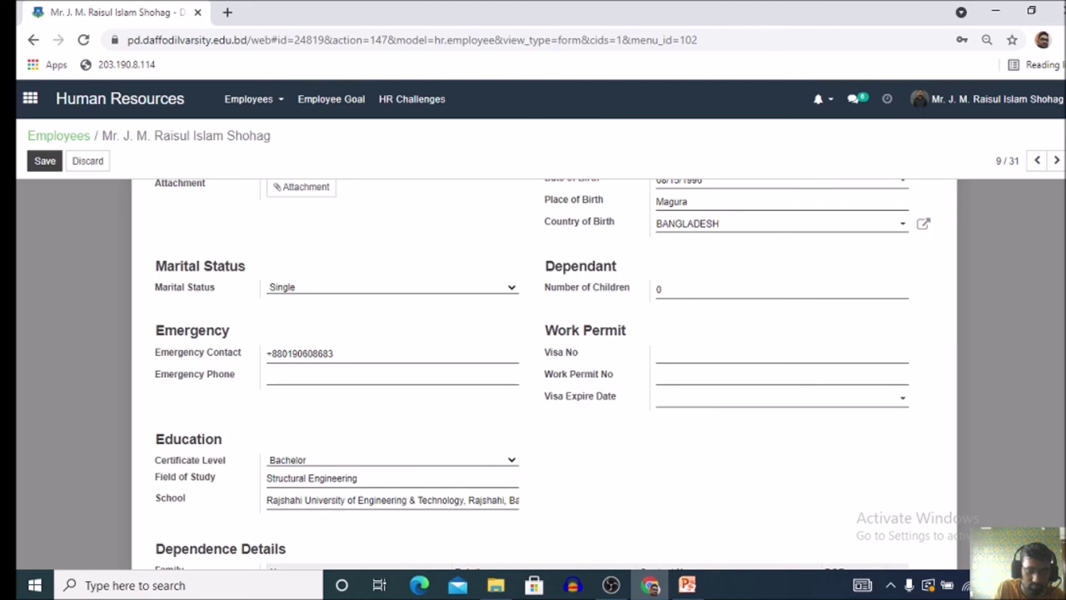
click(392, 479)
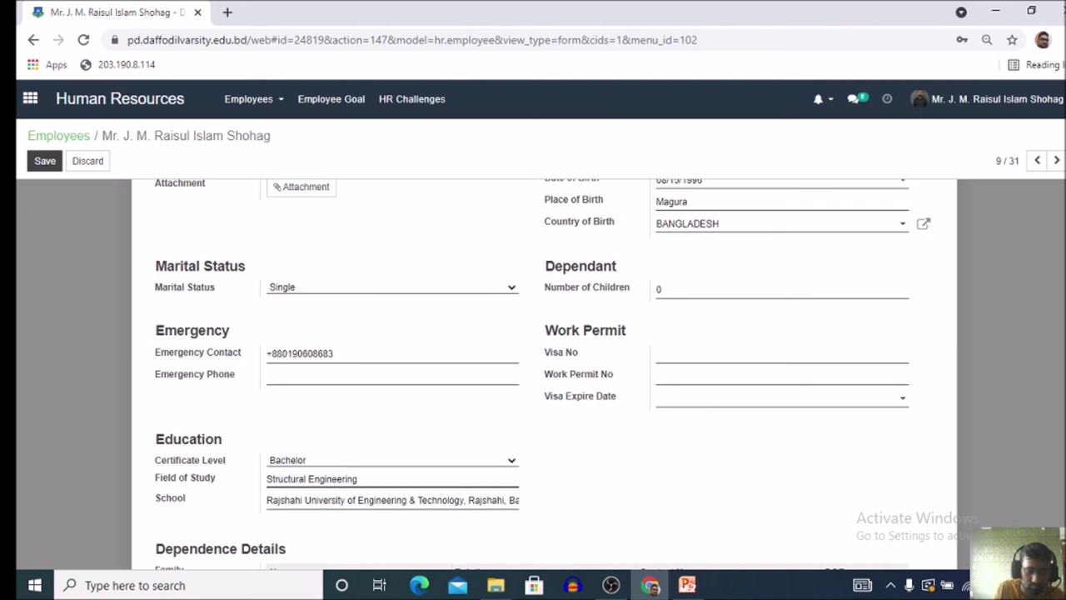
key(shift+Left)
key(shift+Left)
key(shift+Left)
key(shift+Left)
key(shift+Left)
key(shift+Left)
key(shift+Left)
key(shift+Left)
key(shift+Left)
key(shift+Left)
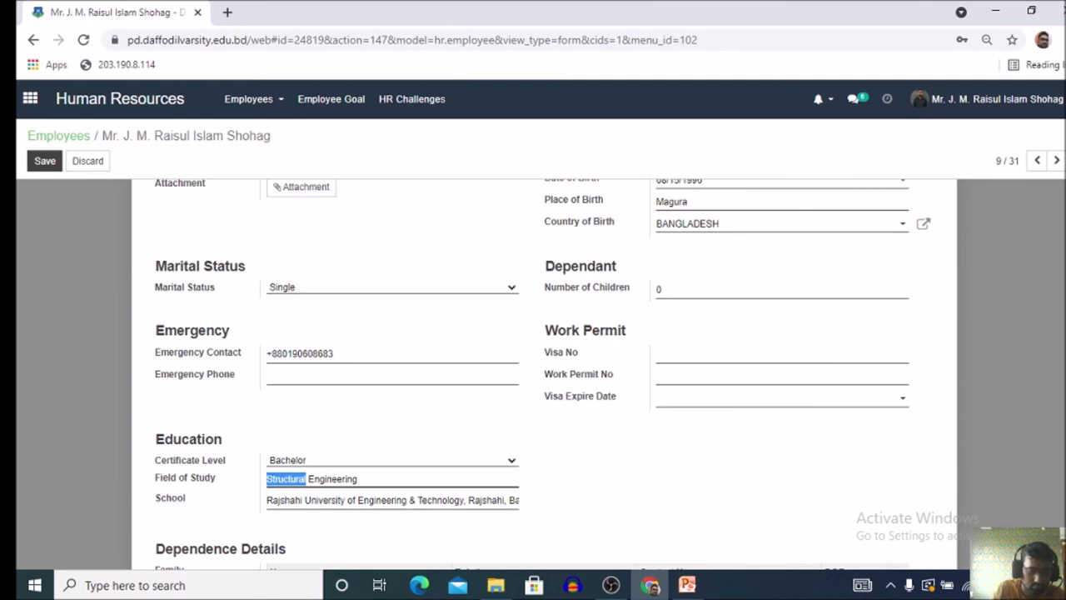
text(Civil)
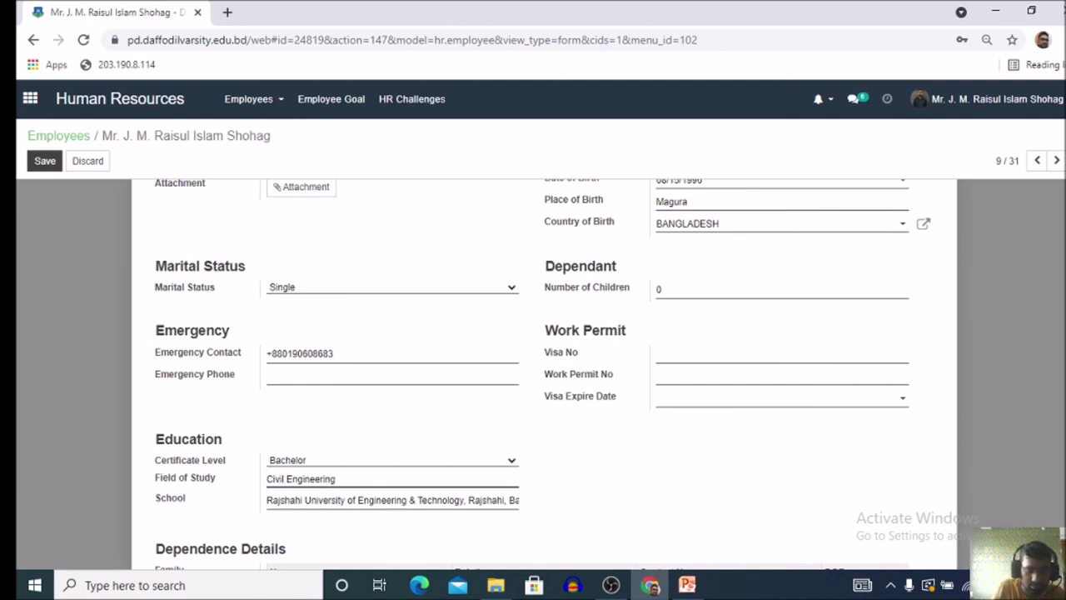
- Reselect Bachelor as the certificate level and save the employee record
click(391, 459)
click(392, 483)
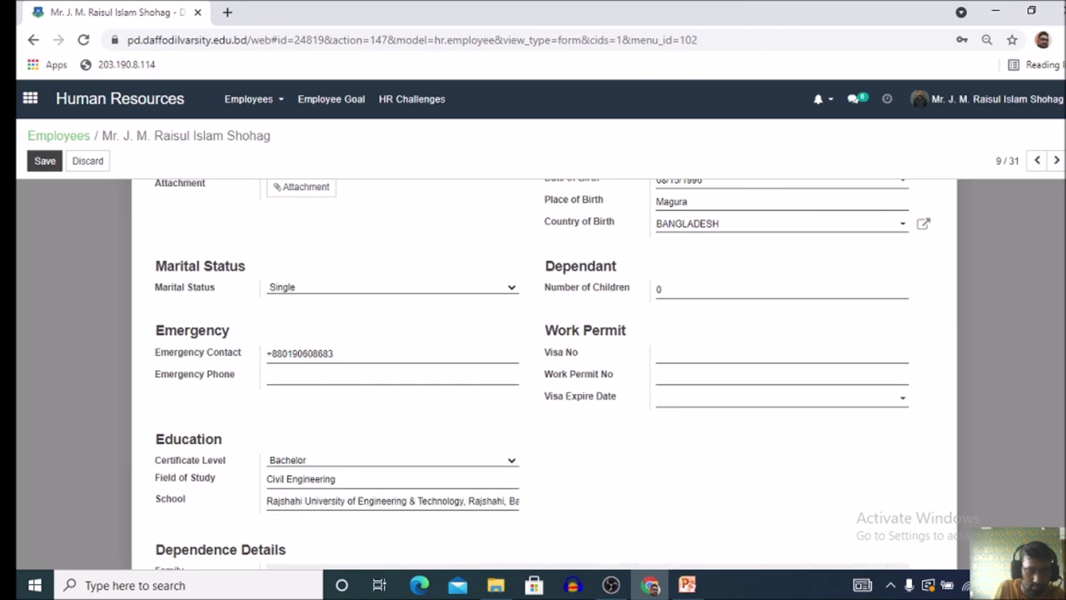
click(45, 161)
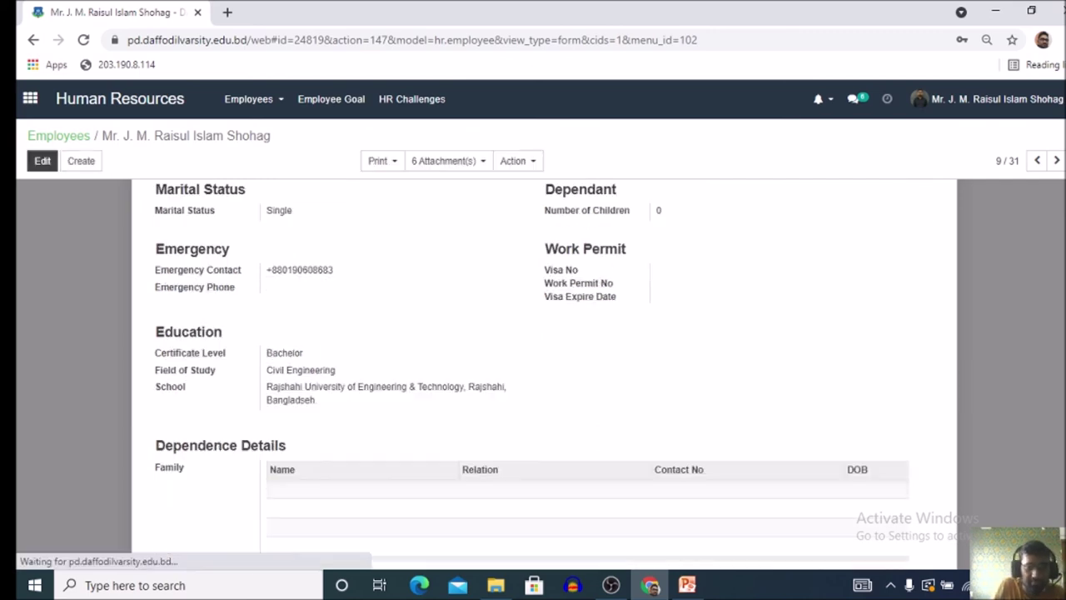
- Check the saved education details and the change log beneath the employee record
scroll(543, 375, down, 6)
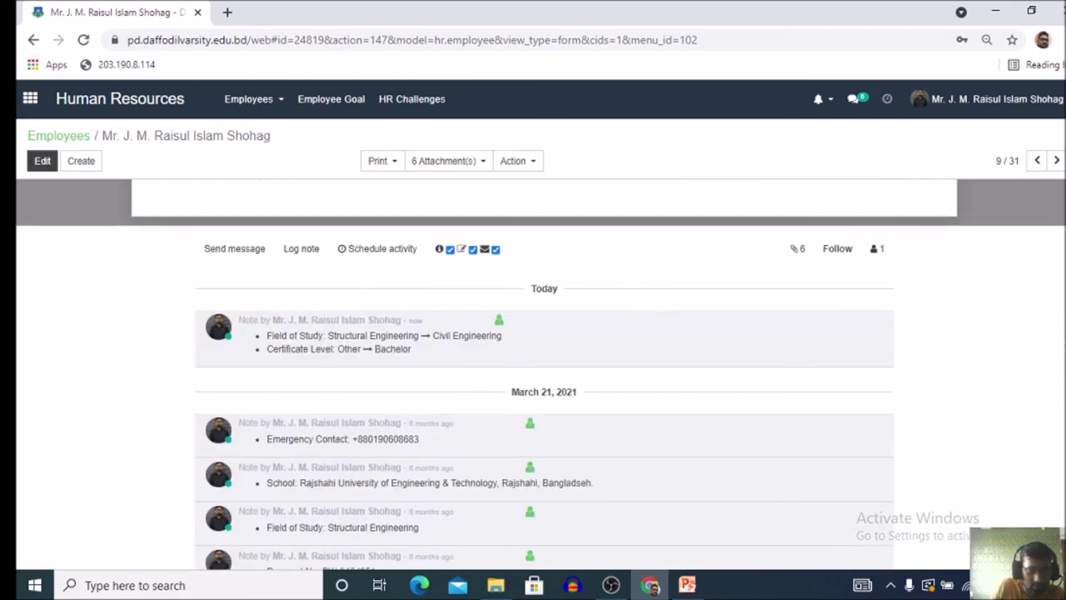
scroll(543, 375, up, 12)
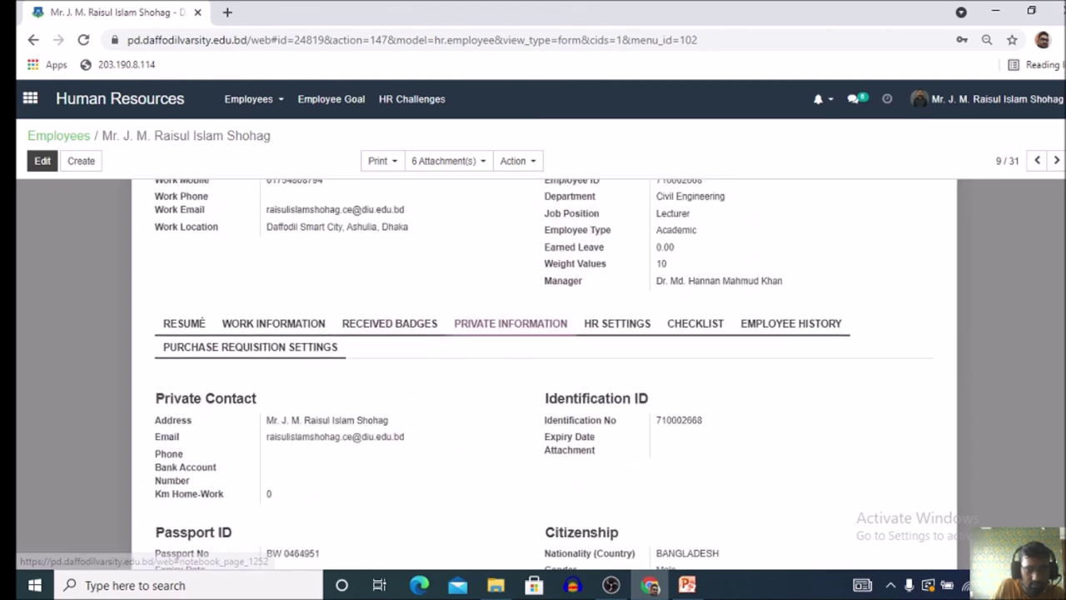
scroll(542, 375, down, 5)
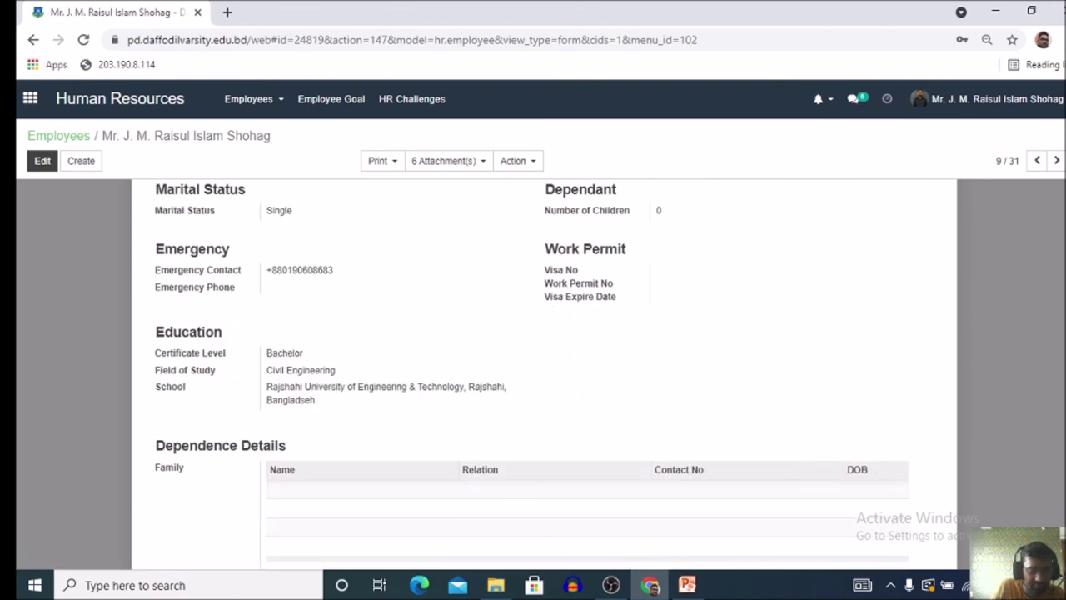
scroll(542, 375, up, 8)
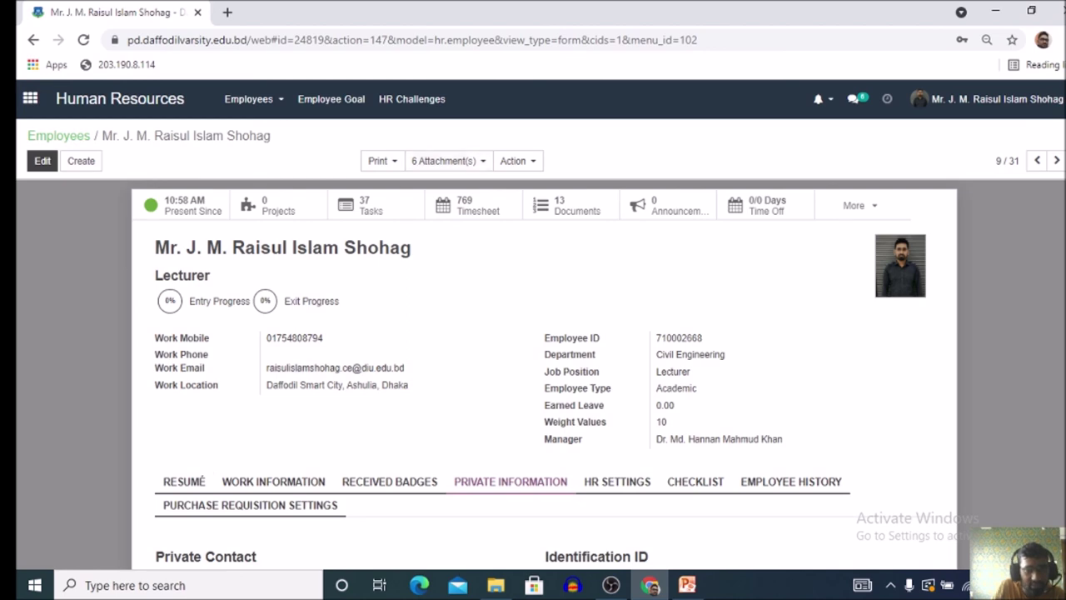
scroll(541, 375, down, 15)
scroll(541, 375, up, 1)
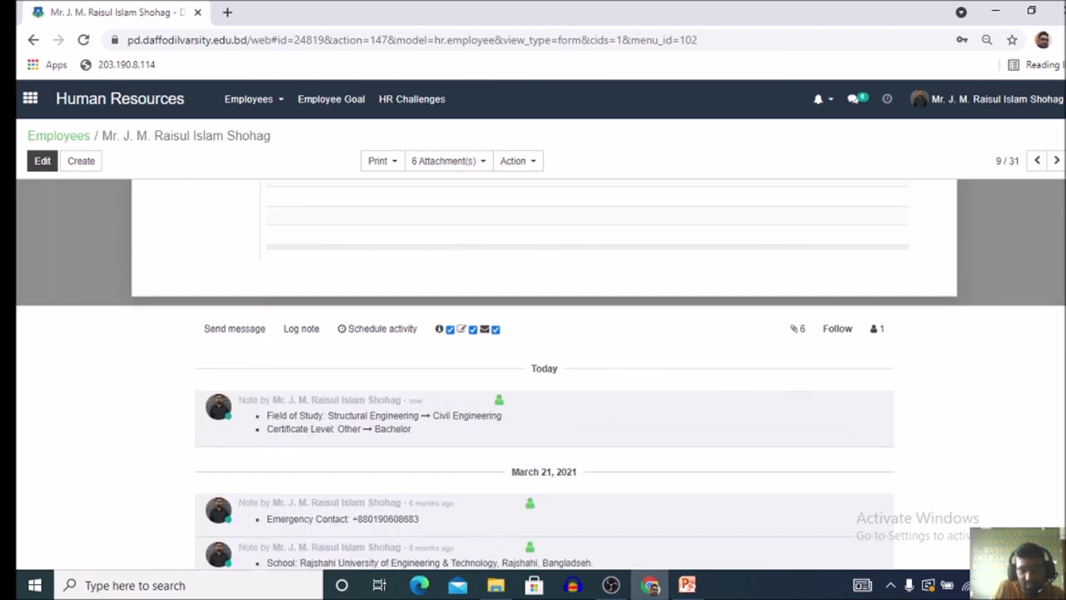
- Show the record's attachments, start a URL attachment named Resume, and cancel it without adding a link
click(796, 328)
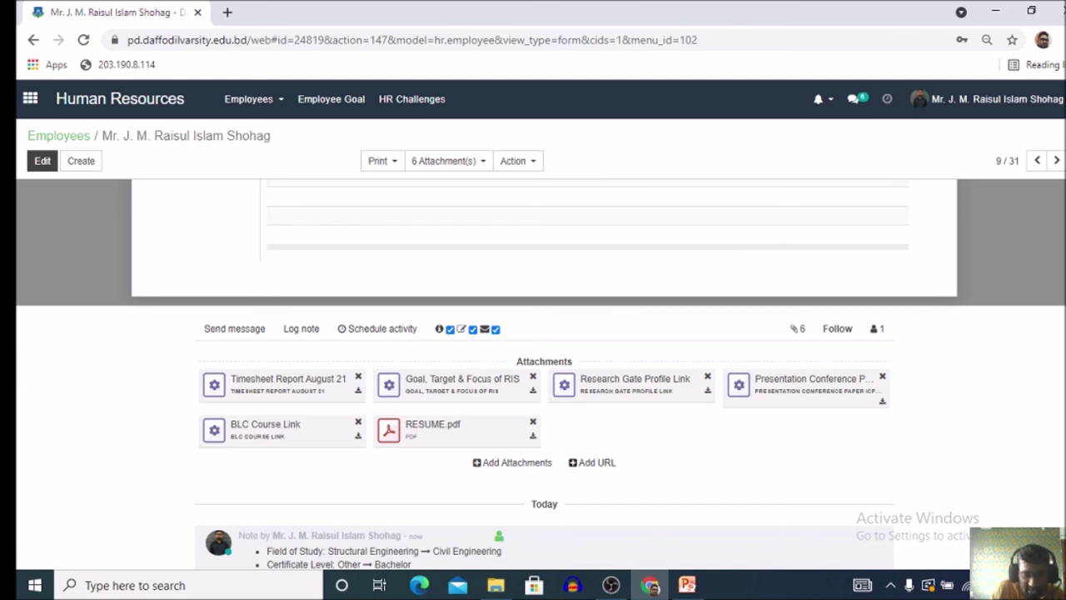
click(593, 463)
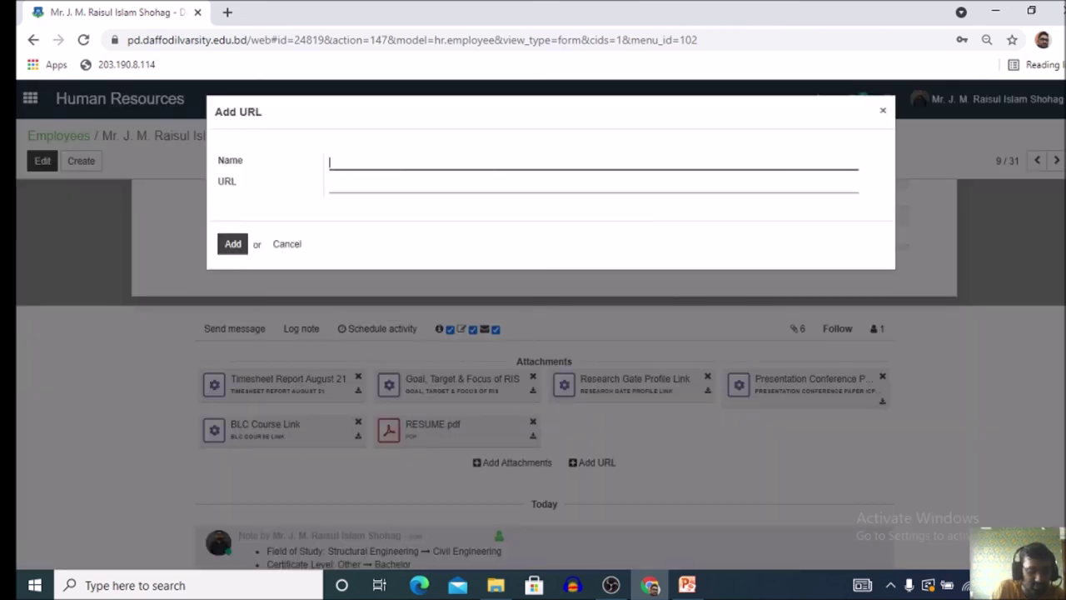
text(Resume)
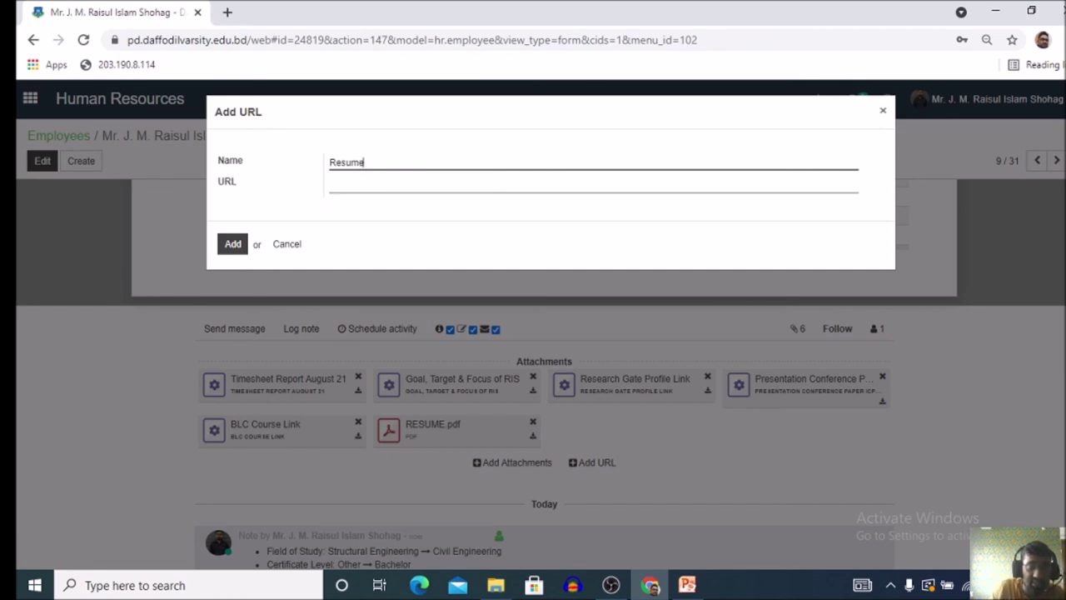
click(333, 184)
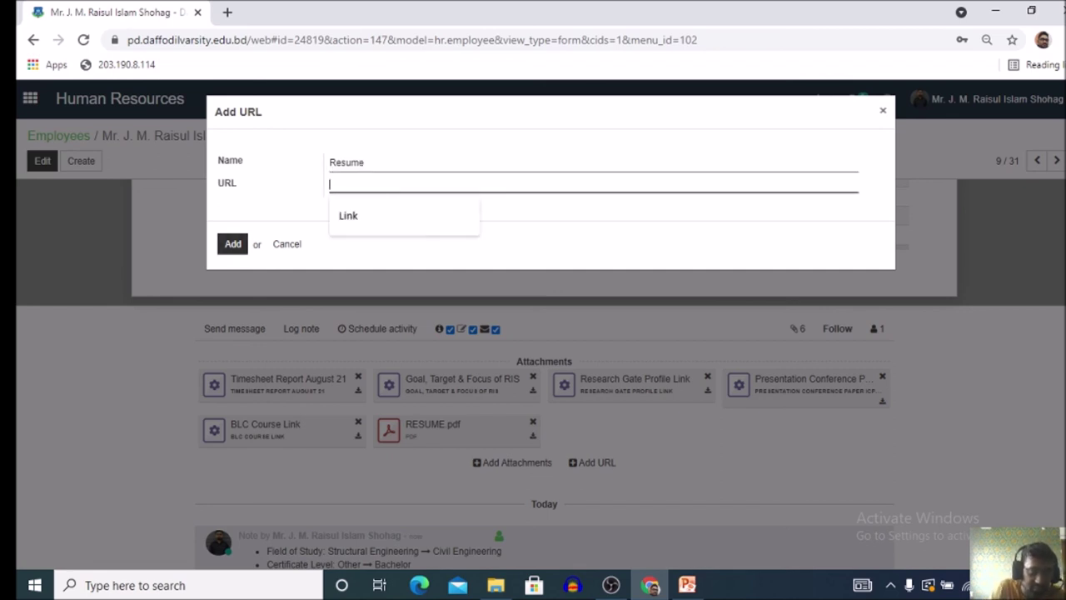
click(287, 244)
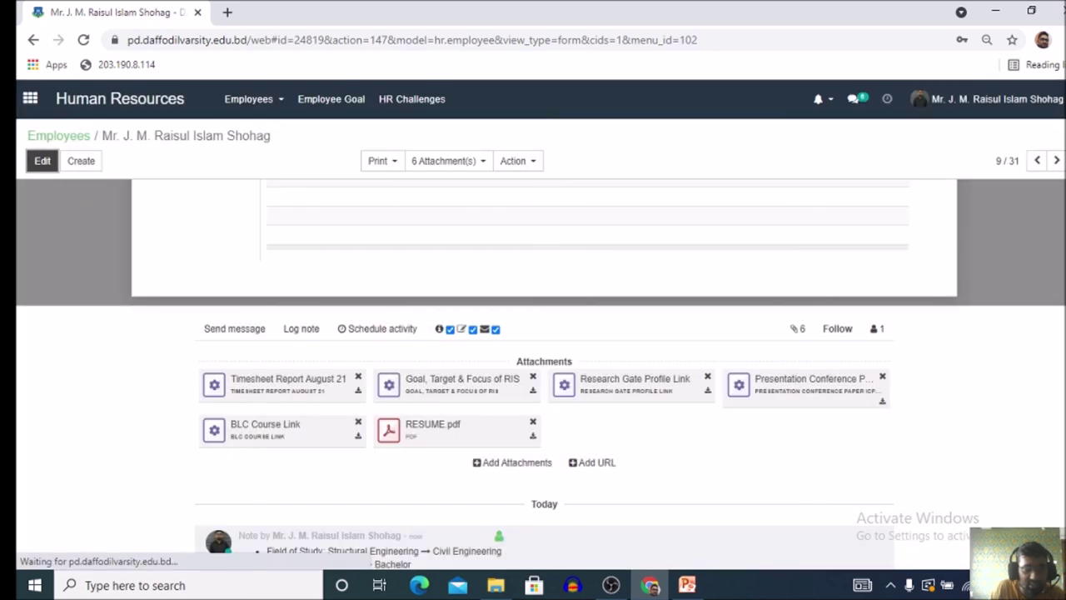
- Check the record's list of attached files and links, and look over the change log below
click(448, 161)
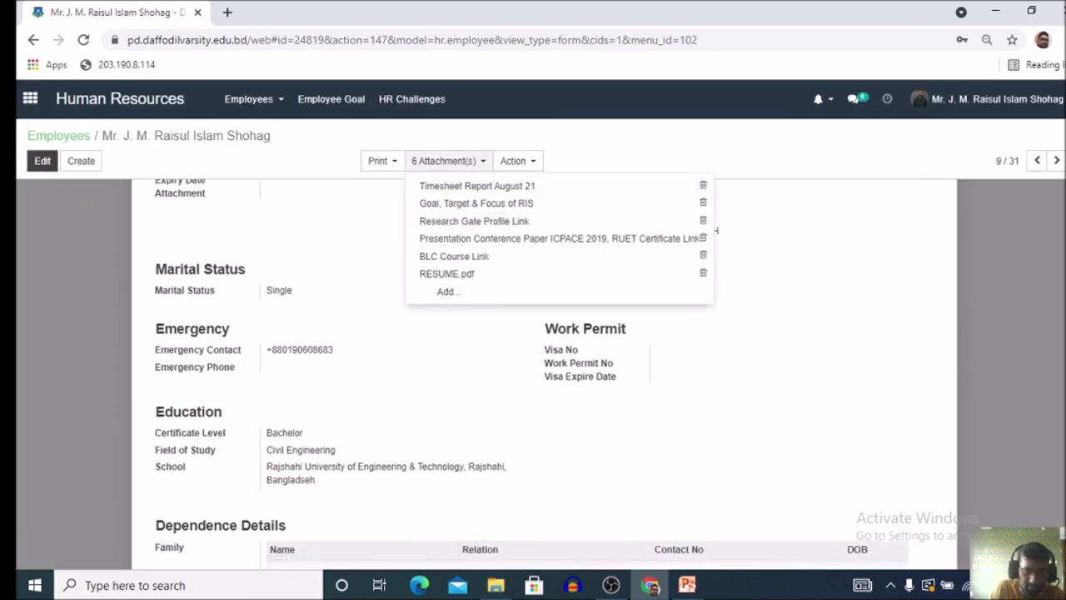
scroll(715, 231, down, 10)
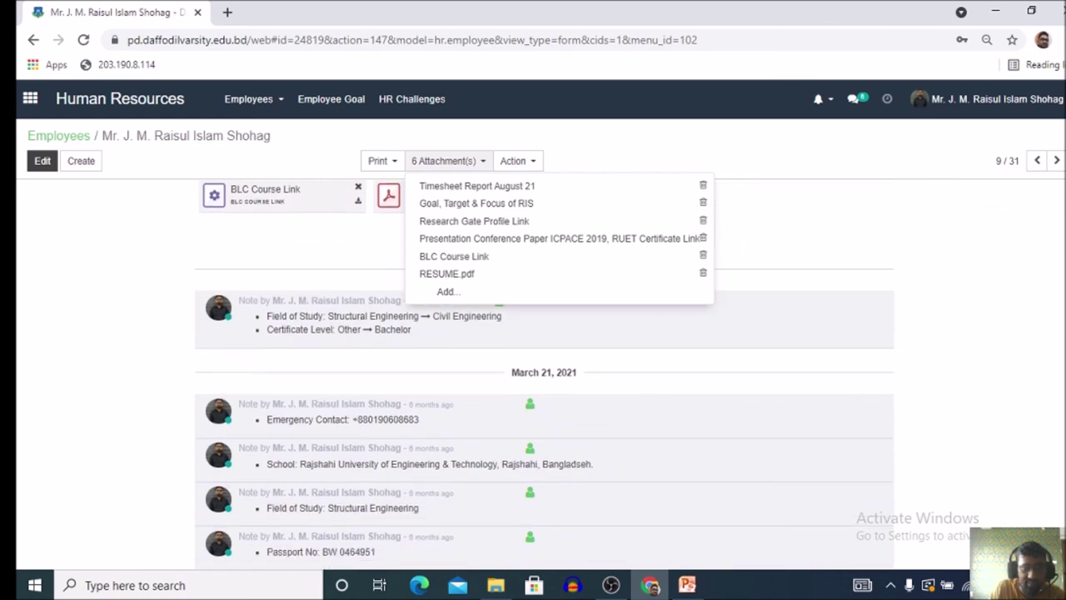
click(739, 241)
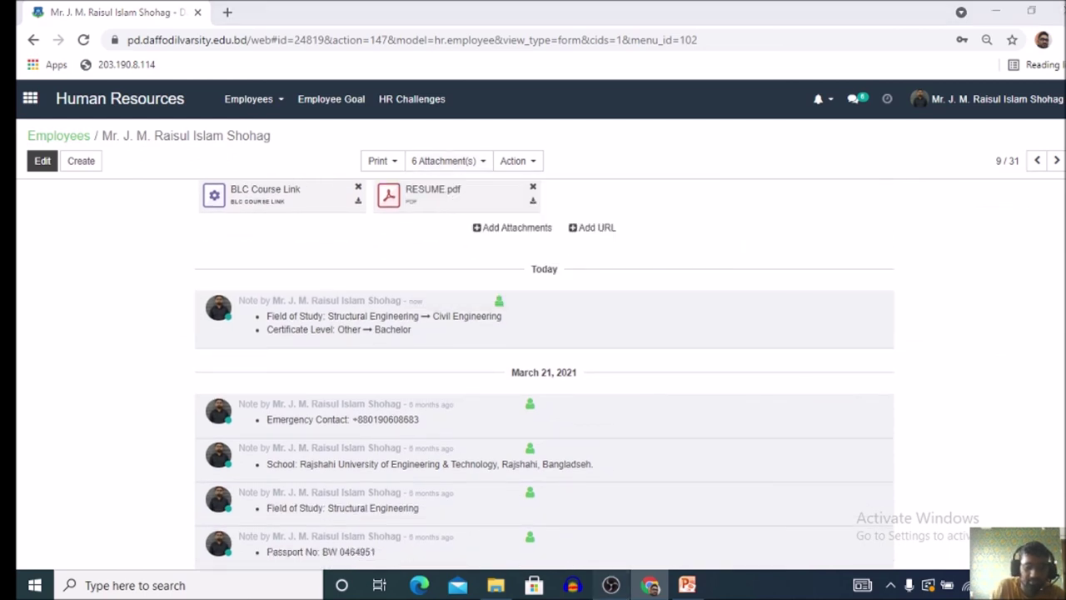
click(610, 585)
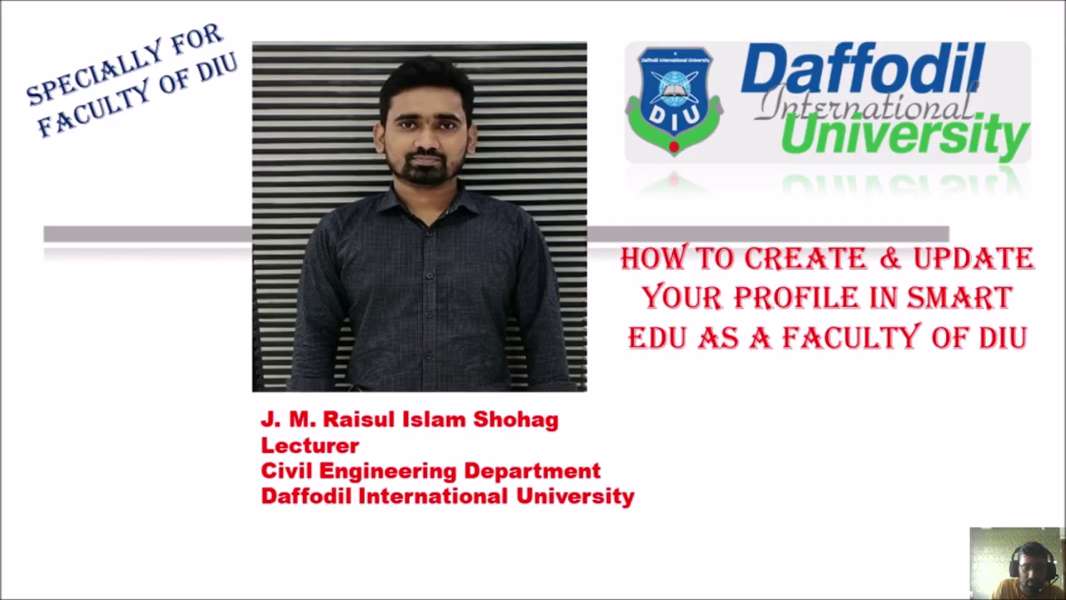